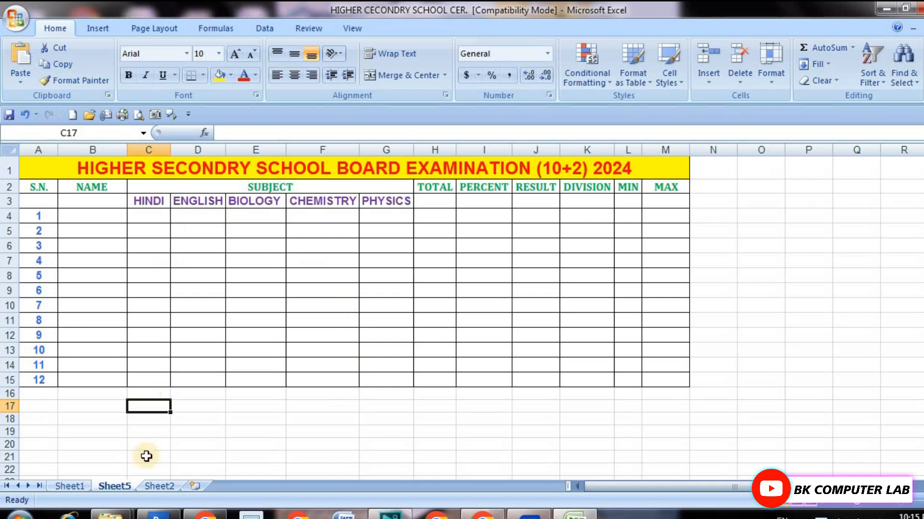
# Open Sheet2 and highlight column G and cells I1 to I24 to examine how columns run.
pyautogui.click(160, 487)
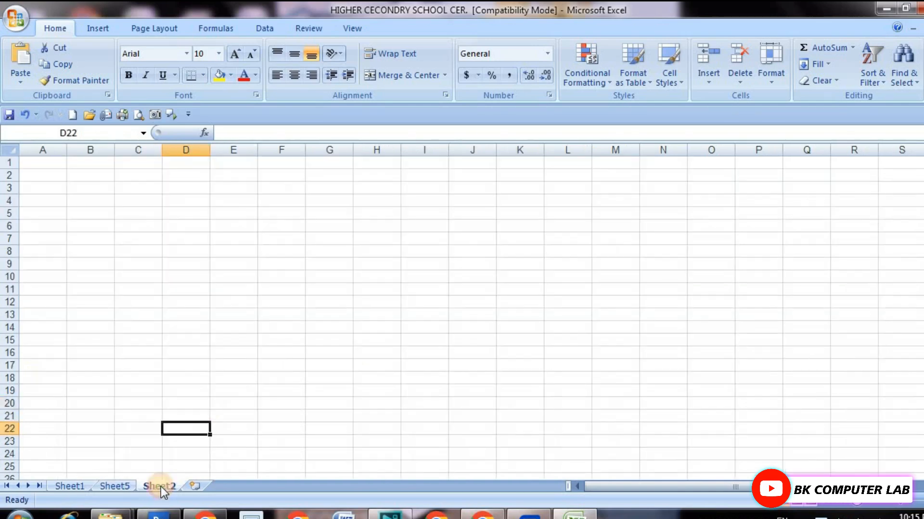
pyautogui.click(230, 278)
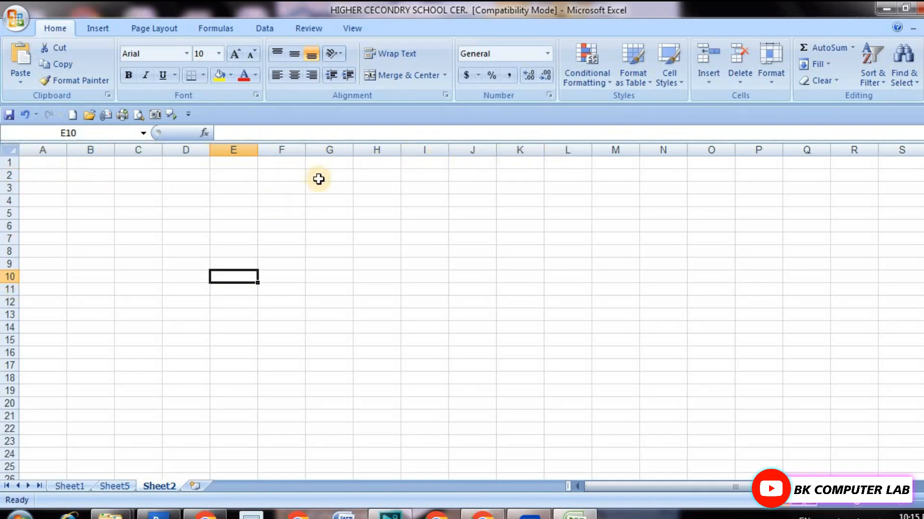
pyautogui.click(328, 150)
pyautogui.scroll(-8, 330, 288)
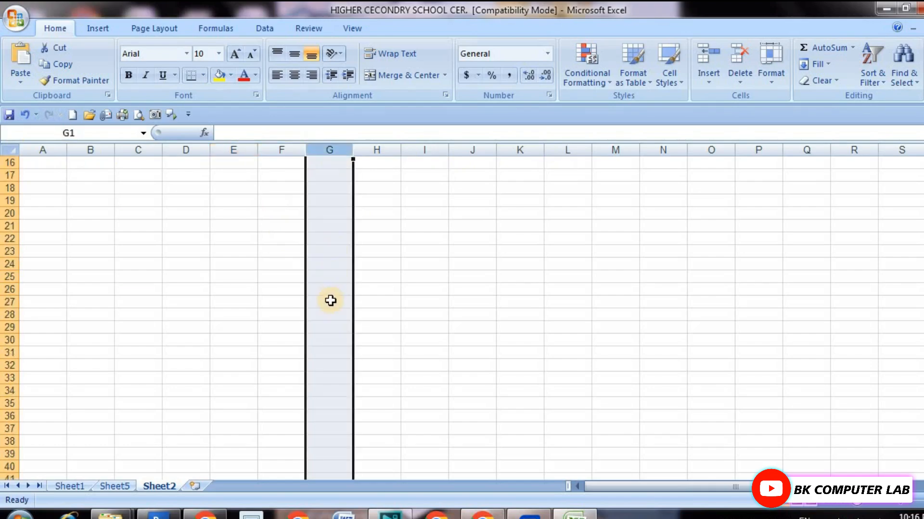
pyautogui.scroll(8, 329, 302)
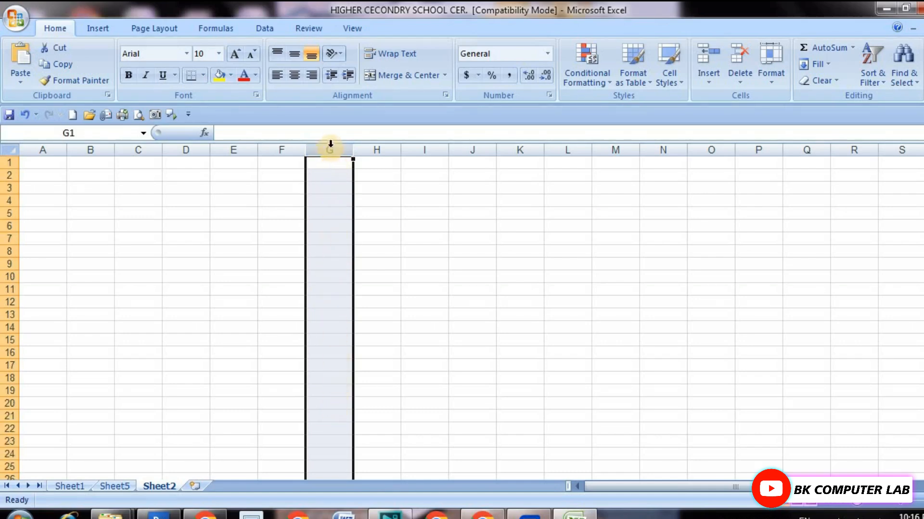
pyautogui.click(426, 290)
pyautogui.moveTo(430, 163)
pyautogui.mouseDown()
pyautogui.moveTo(439, 371)
pyautogui.moveTo(431, 458)
pyautogui.mouseUp()
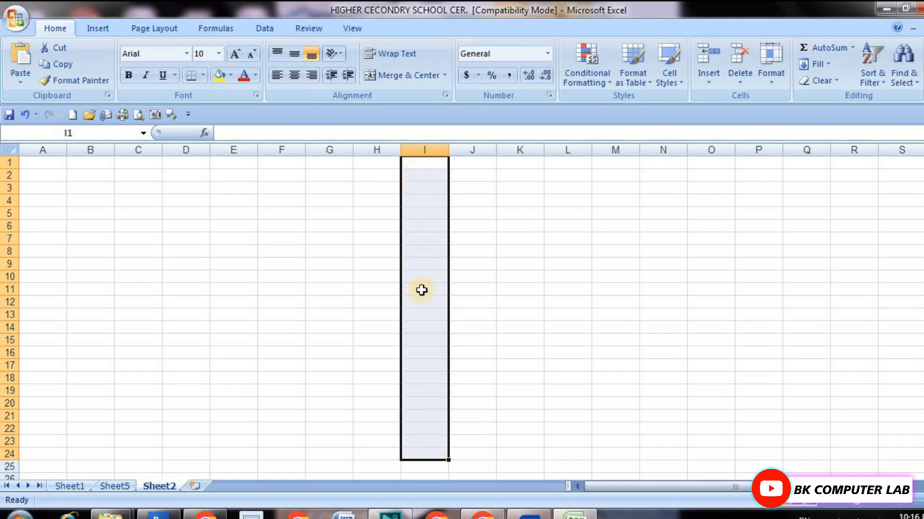
pyautogui.click(366, 215)
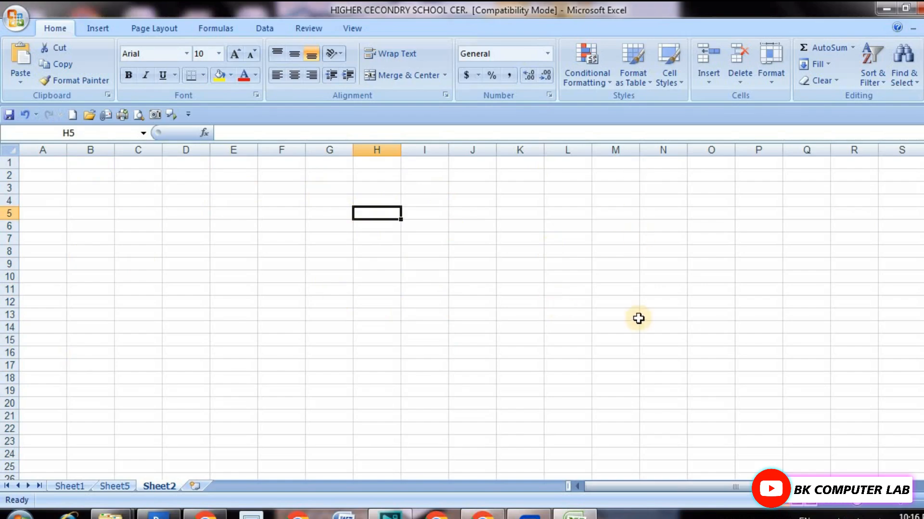
# Highlight rows 2 and 3 on Sheet2 to examine how rows run across the sheet.
pyautogui.click(7, 188)
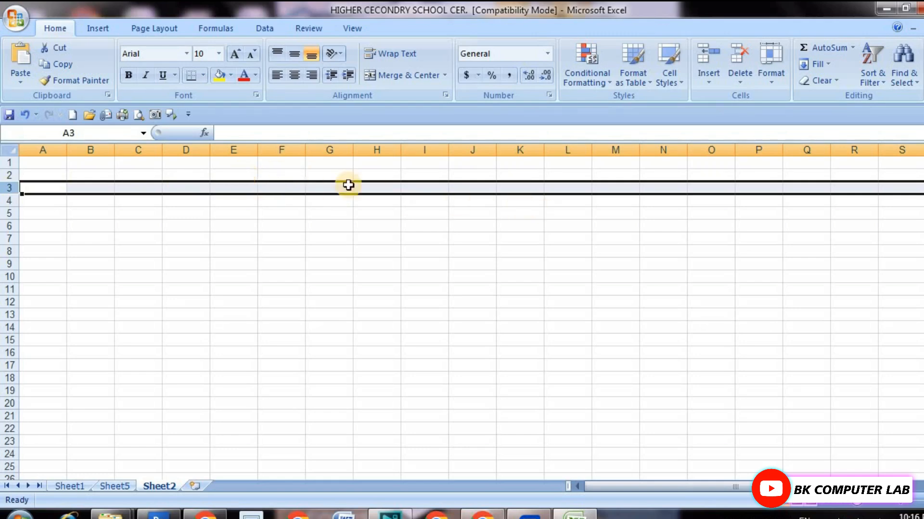
pyautogui.click(78, 269)
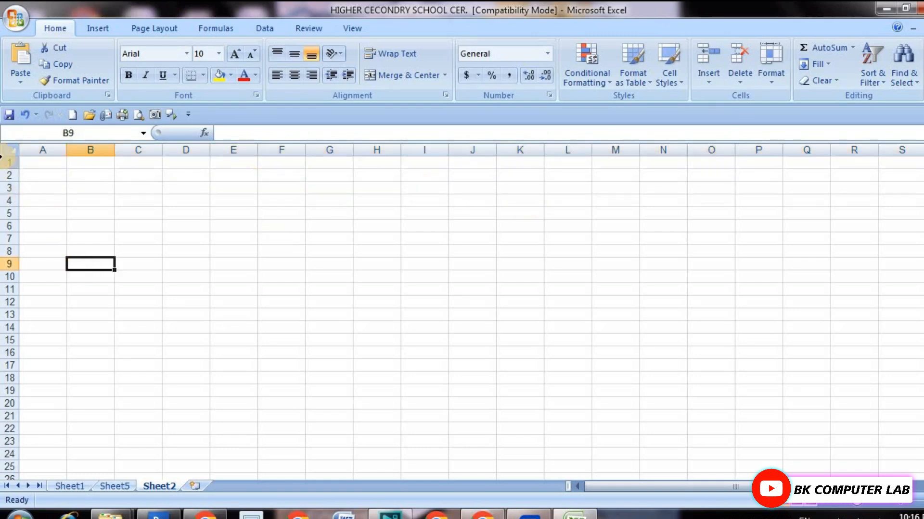
pyautogui.click(8, 174)
pyautogui.click(9, 187)
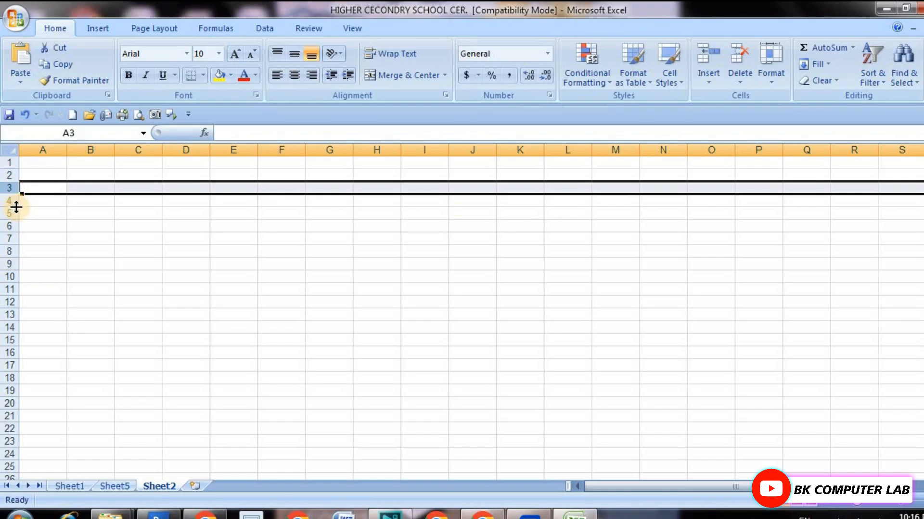
pyautogui.moveTo(16, 207); pyautogui.dragTo(11, 201)
pyautogui.click(312, 246)
pyautogui.click(450, 238)
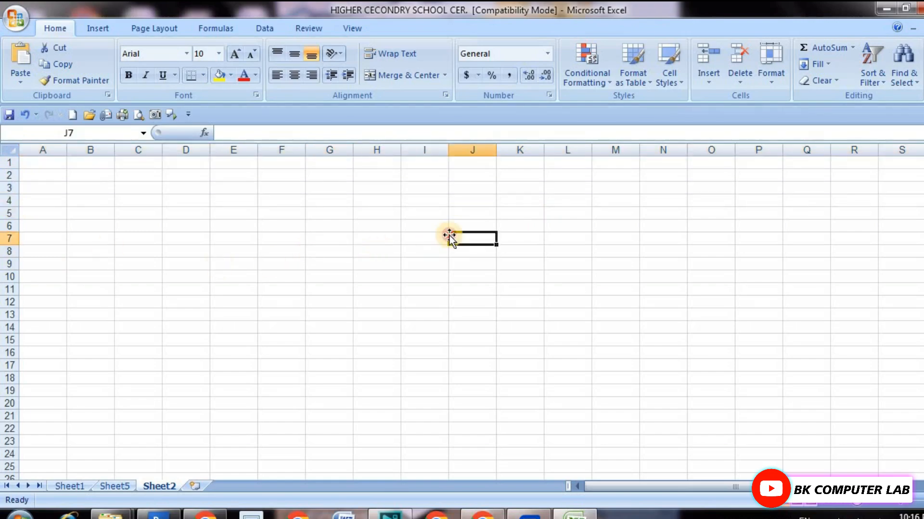
# Select individual cells around columns H and I to examine where rows and columns meet.
pyautogui.click(421, 288)
pyautogui.click(366, 241)
pyautogui.click(404, 214)
pyautogui.click(428, 237)
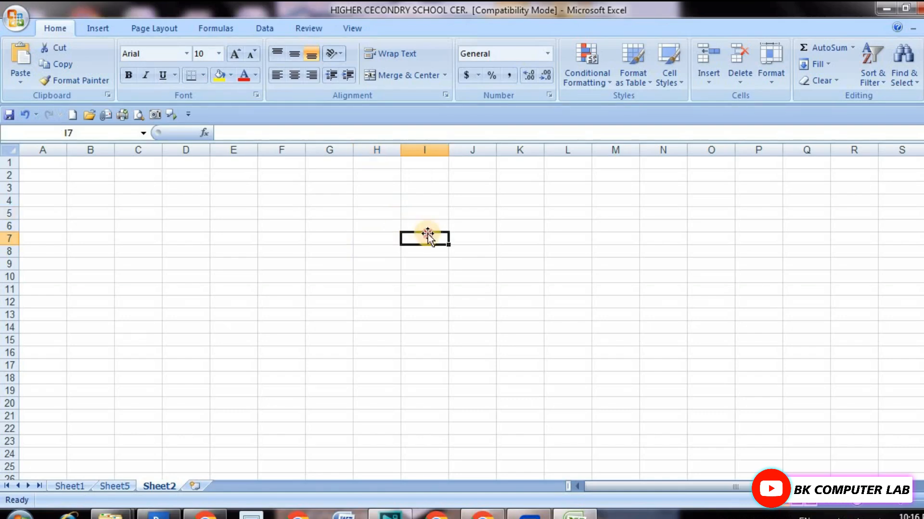
pyautogui.click(413, 263)
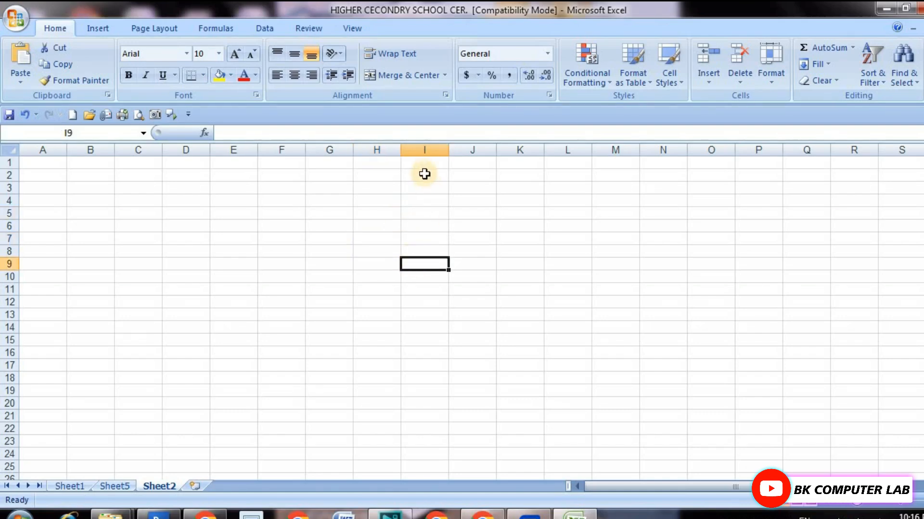
# Highlight the vertical range I1 to I22 and the horizontal range A5 to M5 to compare a column with a row.
pyautogui.moveTo(423, 162); pyautogui.dragTo(426, 428)
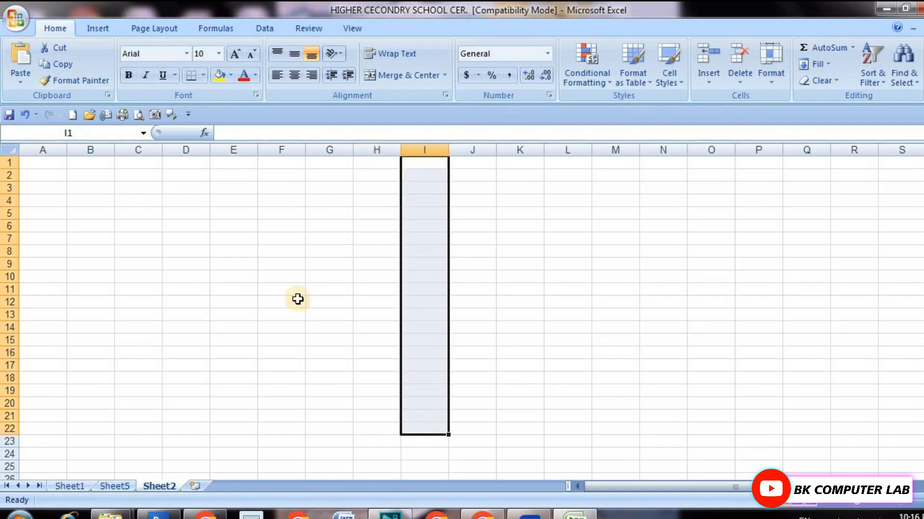
pyautogui.click(243, 287)
pyautogui.moveTo(29, 213); pyautogui.dragTo(631, 213)
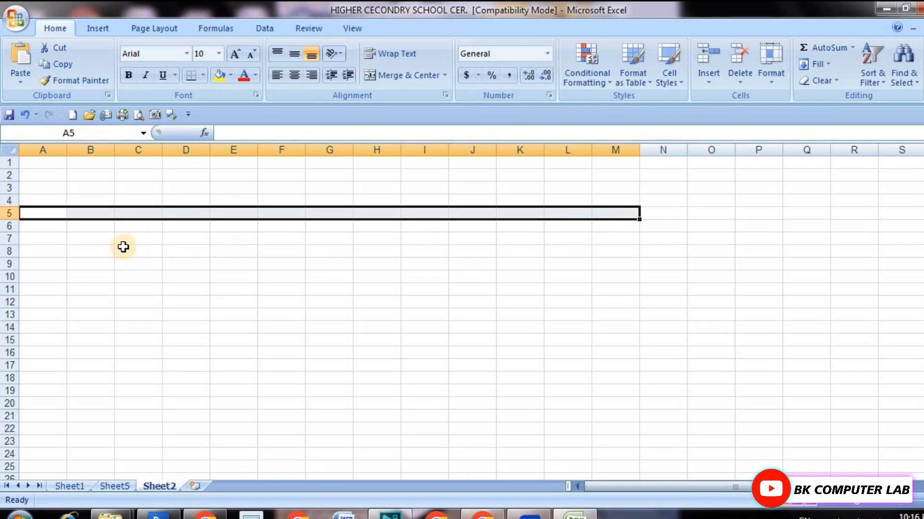
pyautogui.click(213, 249)
pyautogui.click(332, 242)
pyautogui.click(171, 279)
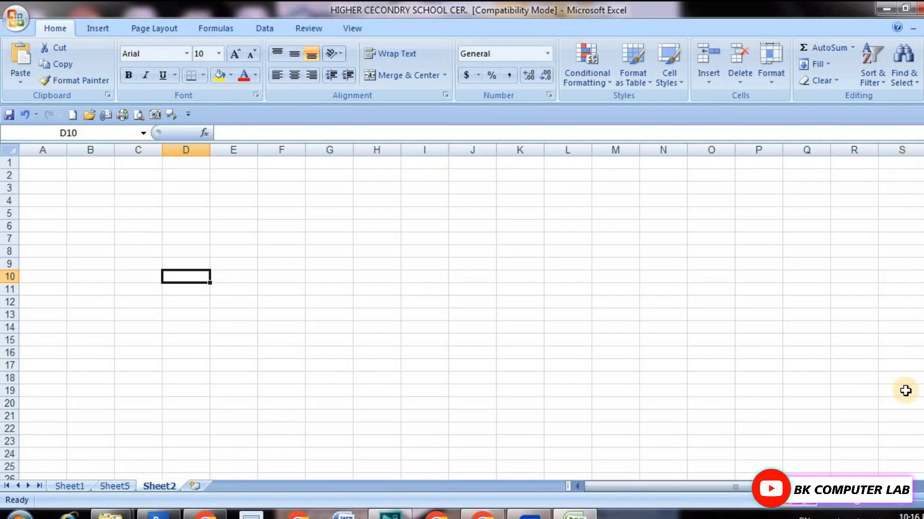
pyautogui.click(373, 284)
pyautogui.click(461, 263)
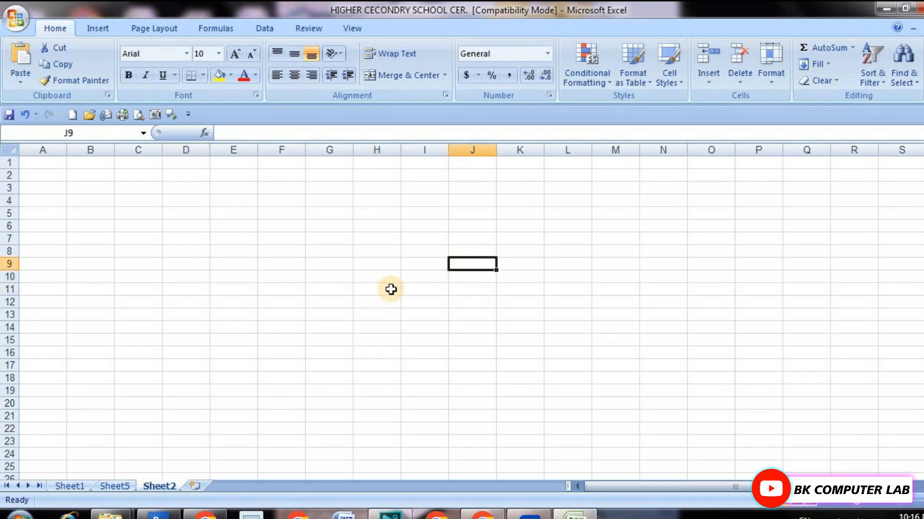
# Using the finished table on Sheet5 as reference, enter the title "HIGHER SECONDARY SCHOOL BOARD EXAMINATION (10+2) 2025" in cell A1 of Sheet2.
pyautogui.click(123, 487)
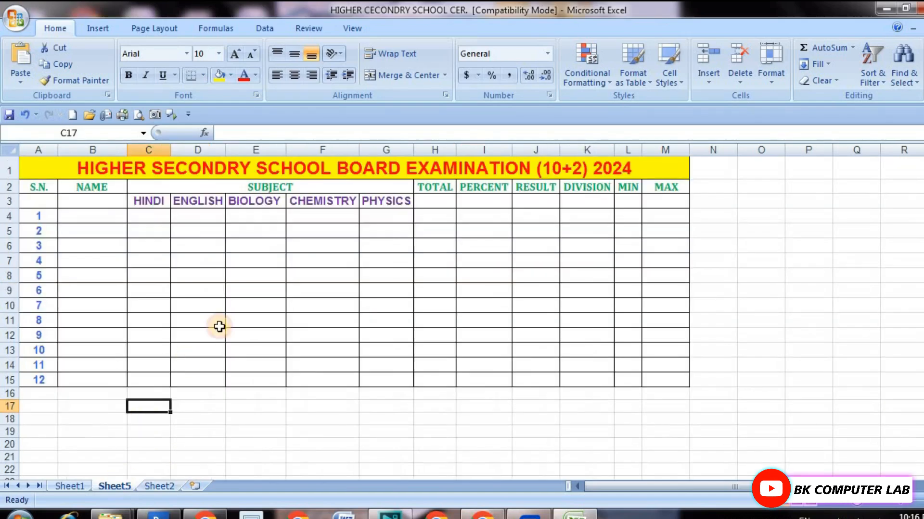
pyautogui.click(236, 292)
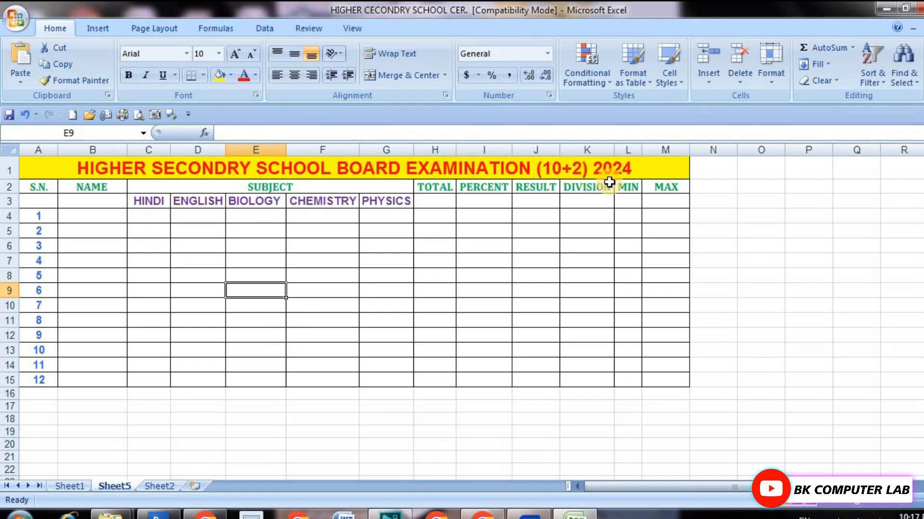
pyautogui.click(159, 486)
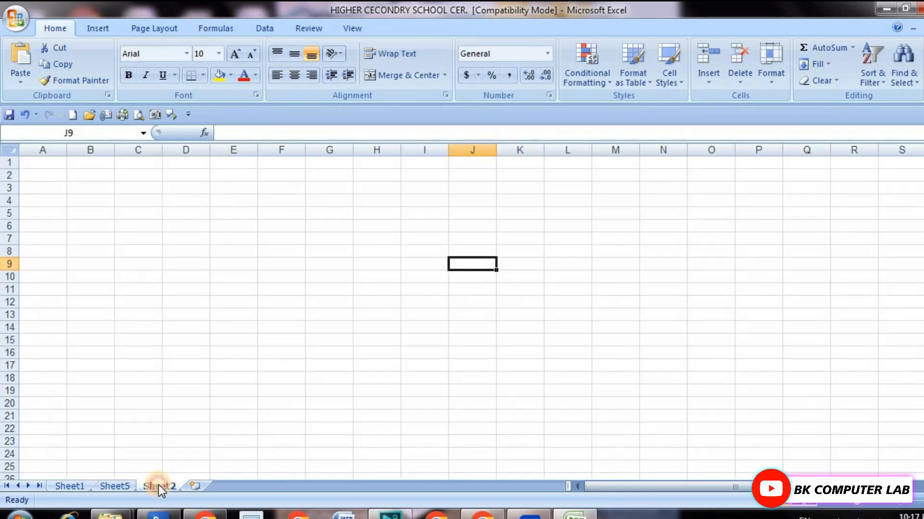
pyautogui.click(44, 165)
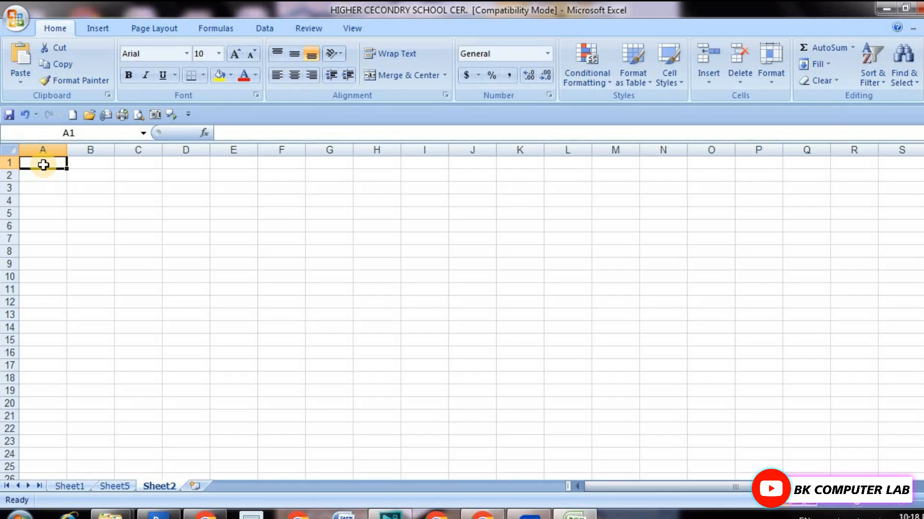
pyautogui.write('HIGHER SECONDARY SCHOOL BOARD')
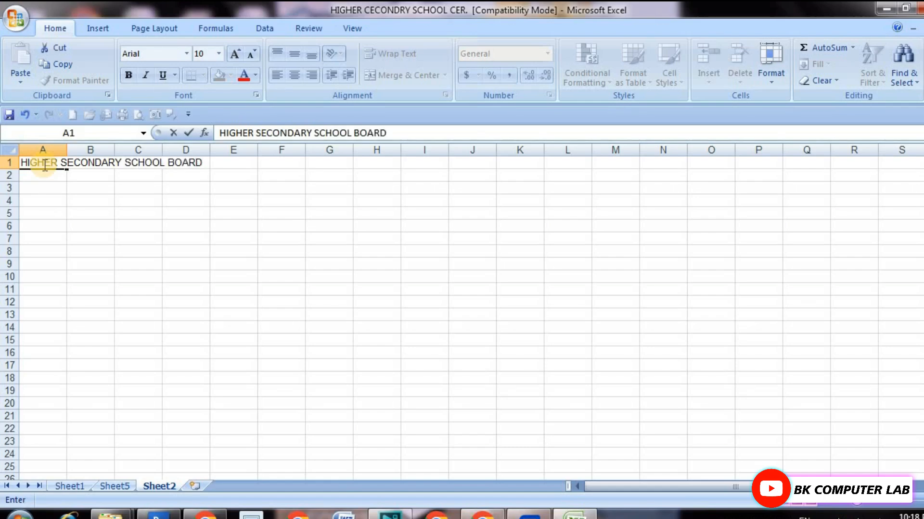
pyautogui.write(' EXAMINATION (10+2) 2025')
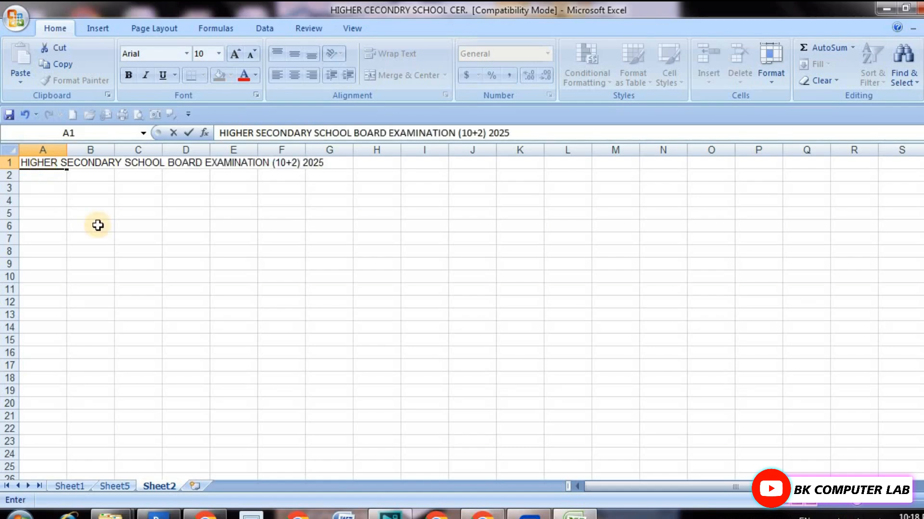
pyautogui.click(97, 225)
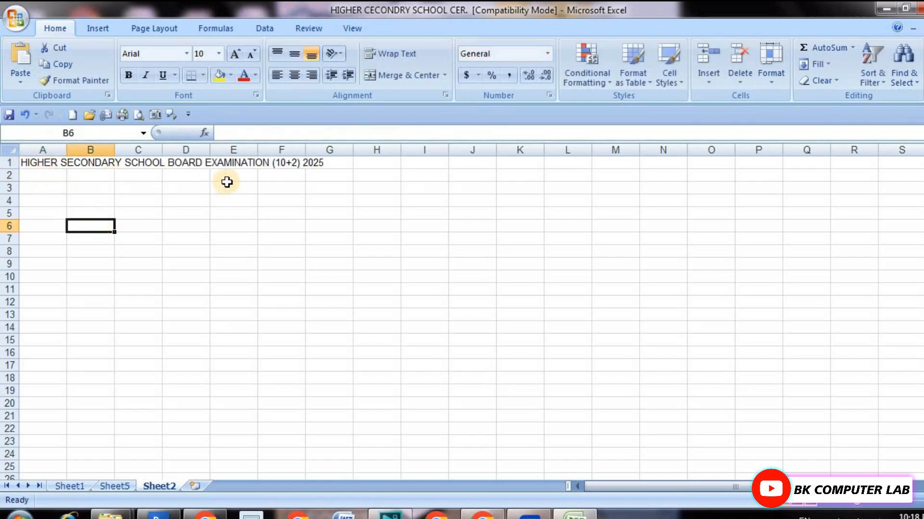
# Following the headings on Sheet5, enter "S.N." in cell A2 and "NAME" in cell B2 of Sheet2.
pyautogui.click(119, 485)
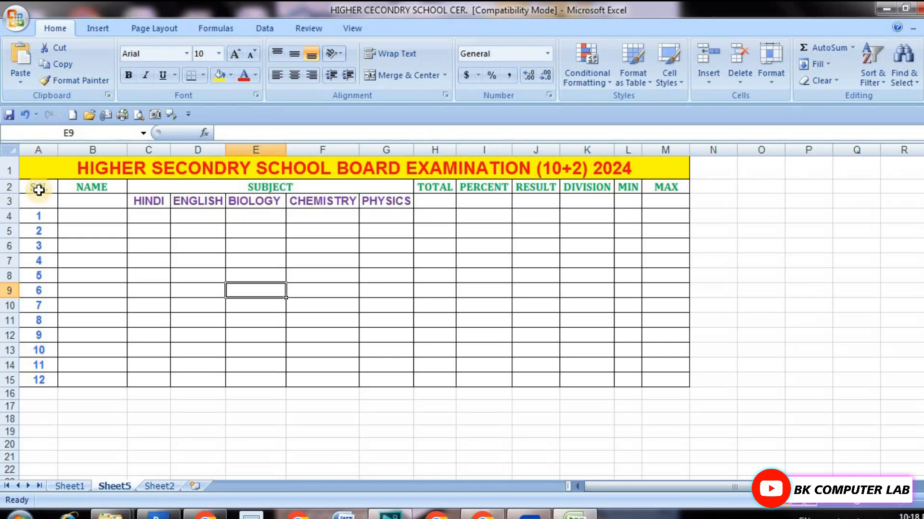
pyautogui.click(147, 485)
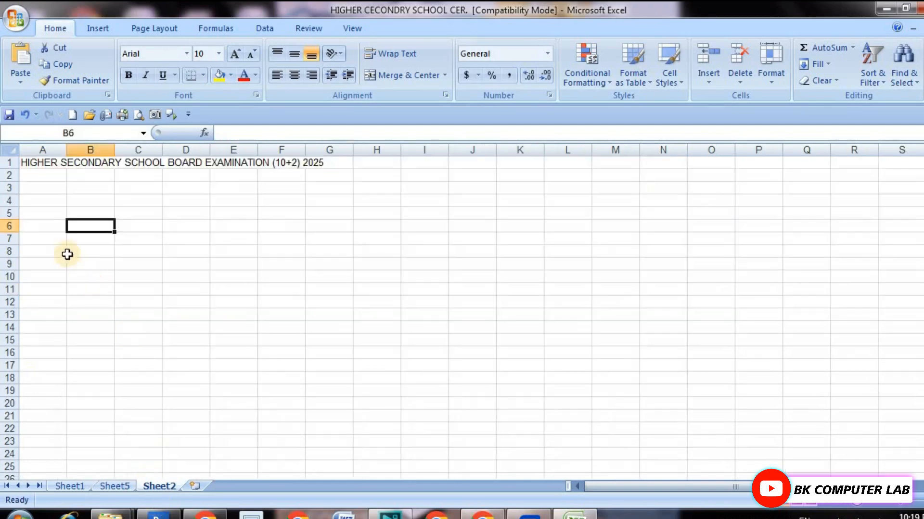
pyautogui.click(40, 177)
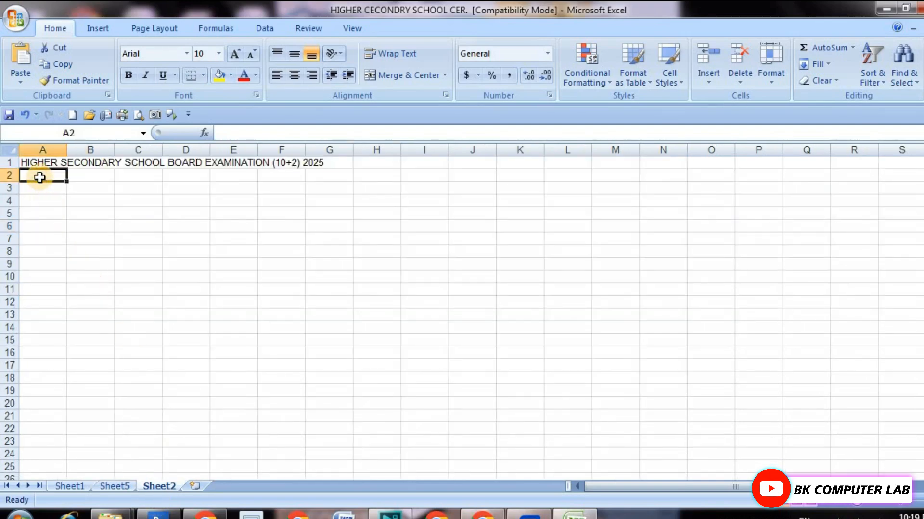
pyautogui.write('s')
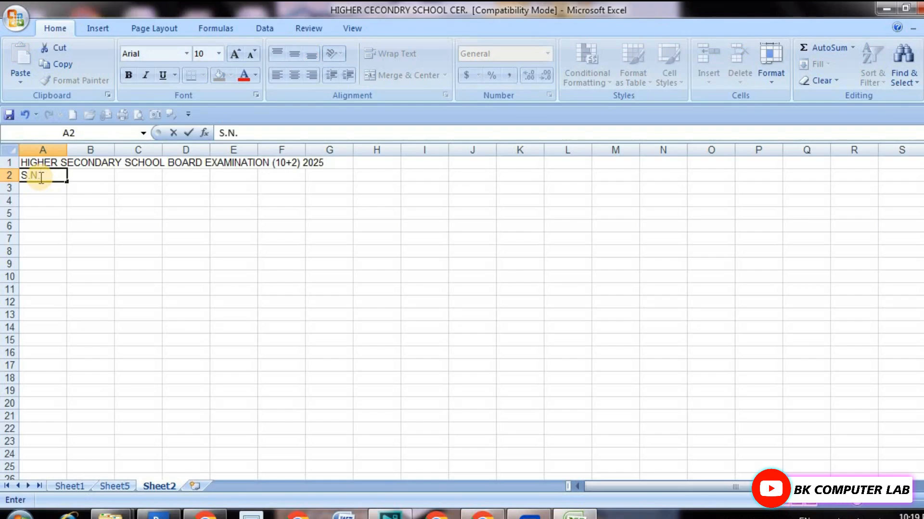
pyautogui.click(98, 177)
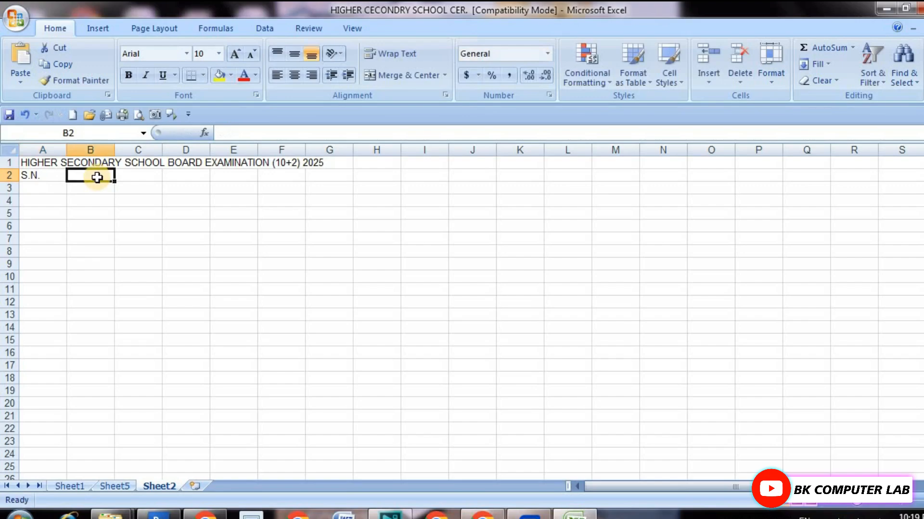
pyautogui.write('NAME')
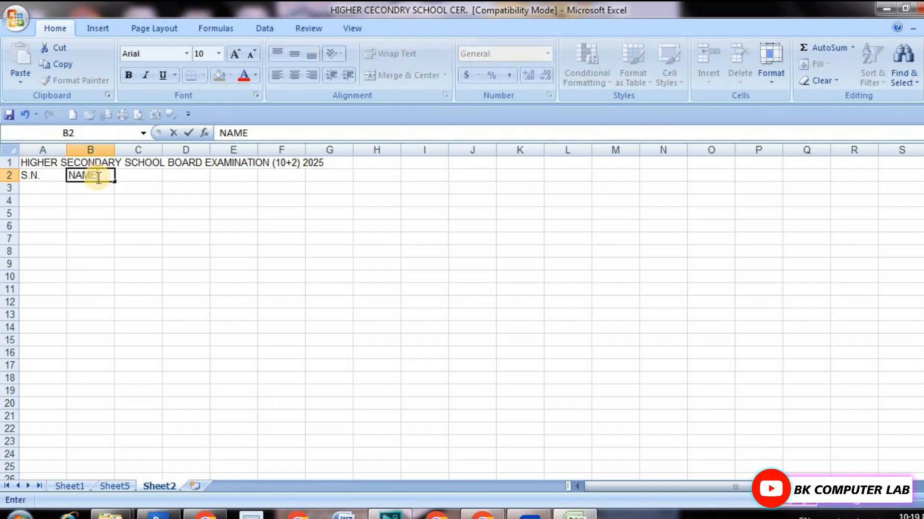
pyautogui.click(102, 226)
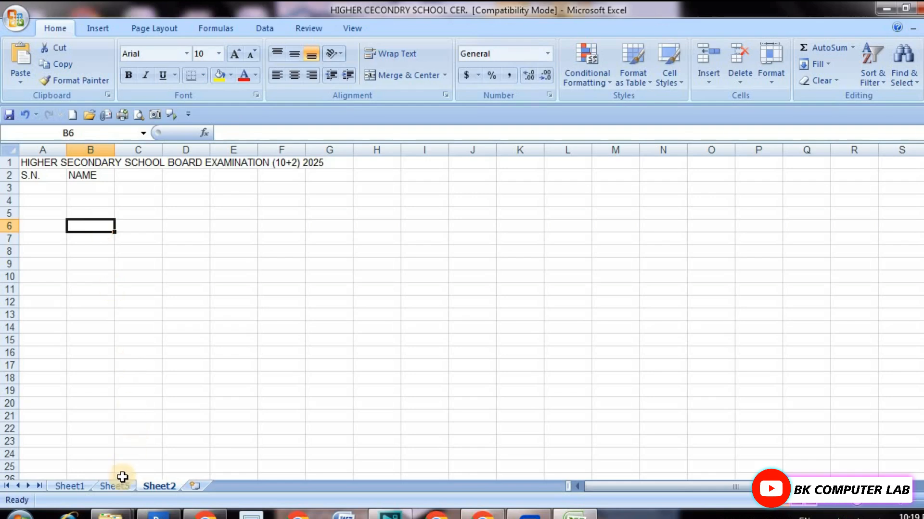
# Following the headings on Sheet5, enter "SUBJECT" in cell C2 of Sheet2.
pyautogui.click(121, 484)
pyautogui.click(41, 188)
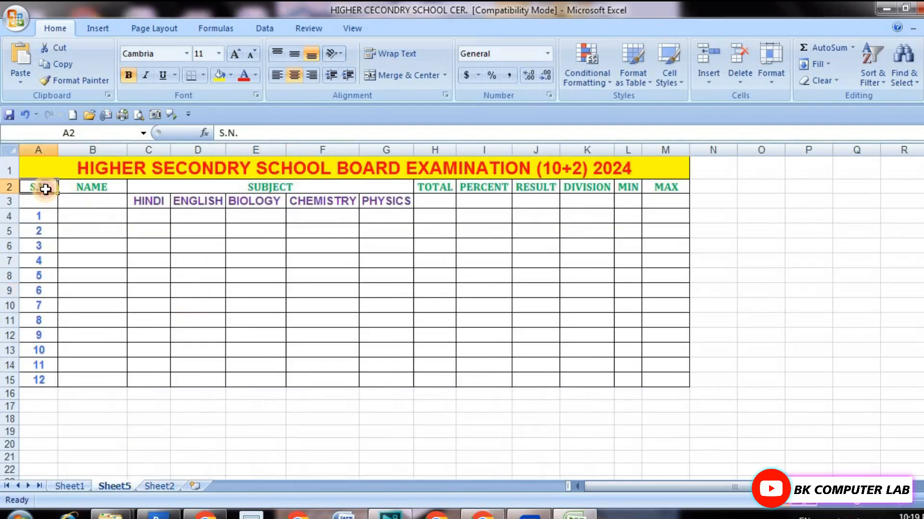
pyautogui.click(99, 188)
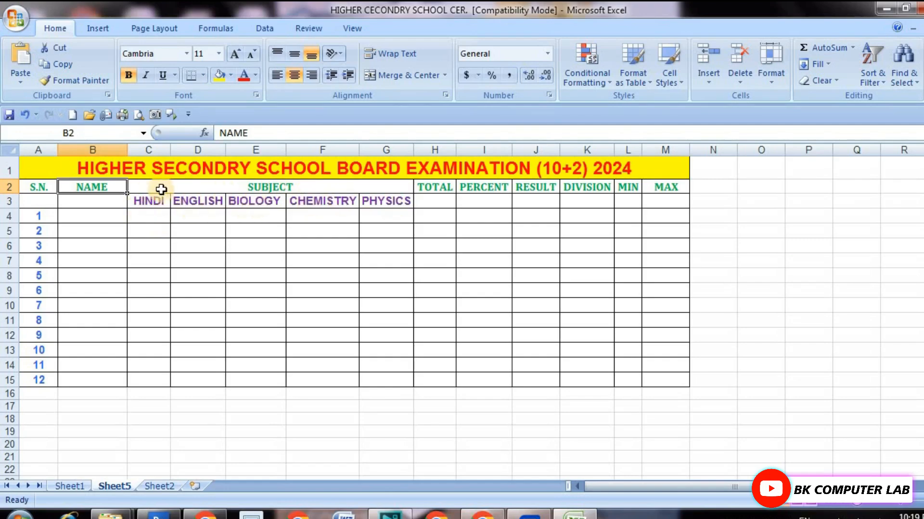
pyautogui.click(312, 187)
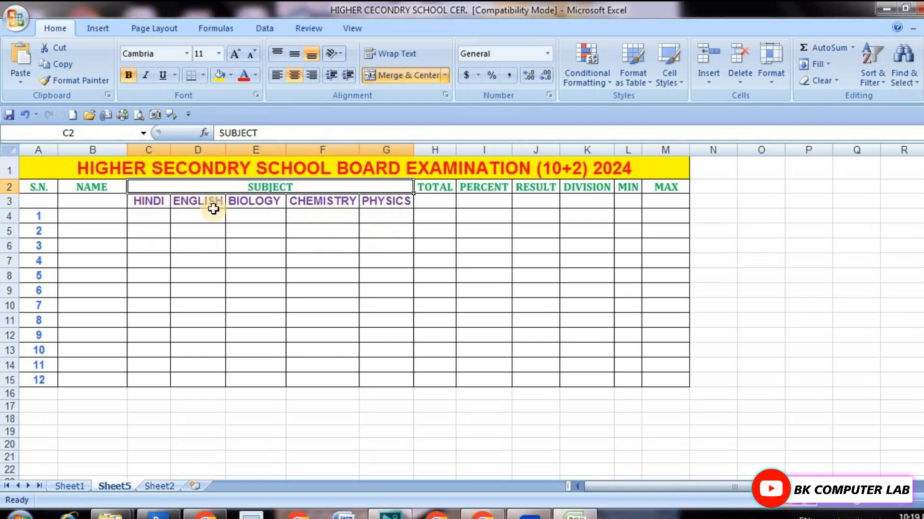
pyautogui.click(159, 486)
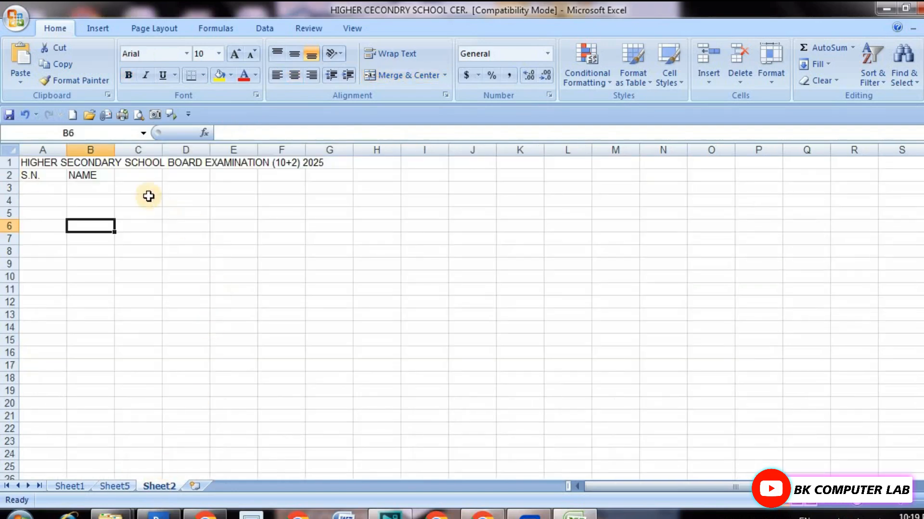
pyautogui.moveTo(129, 177); pyautogui.dragTo(322, 179)
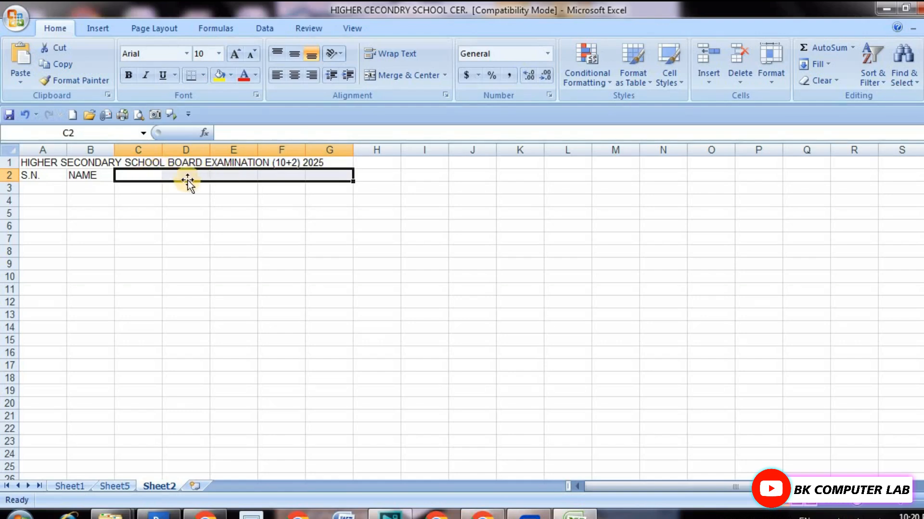
pyautogui.click(139, 176)
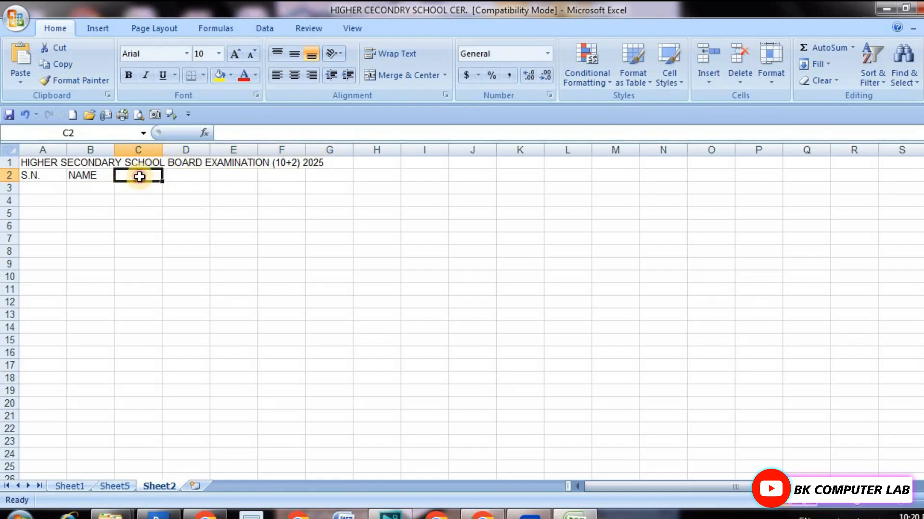
pyautogui.write('SUBJE')
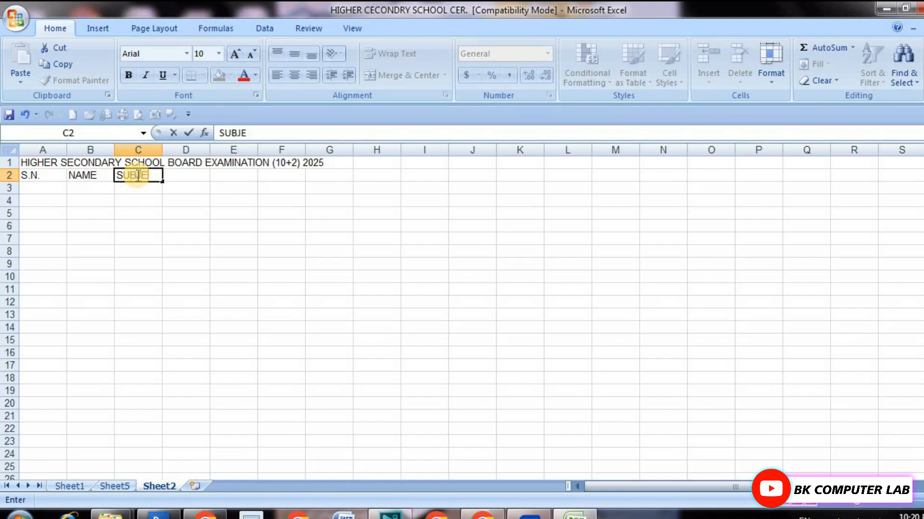
pyautogui.write('CT')
pyautogui.click(163, 198)
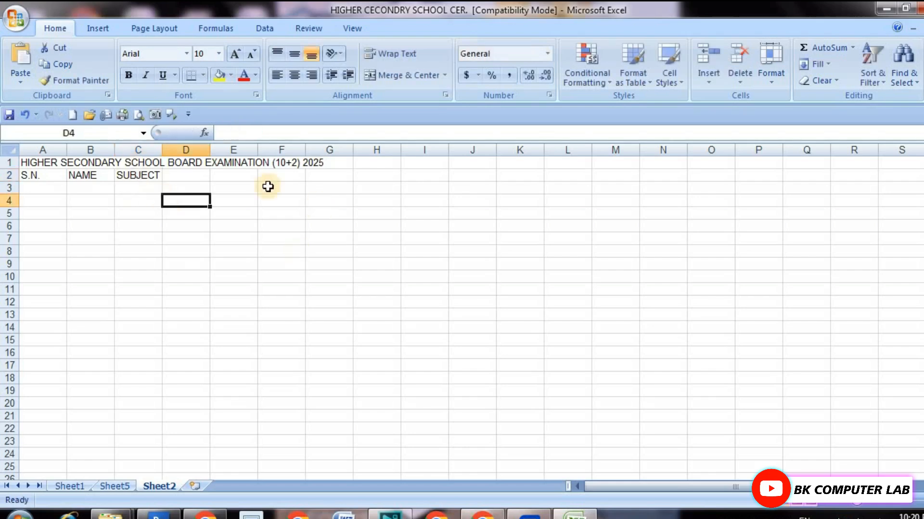
# Merge and center the "SUBJECT" heading across cells C2 to G2.
pyautogui.click(136, 176)
pyautogui.moveTo(136, 176); pyautogui.dragTo(329, 179)
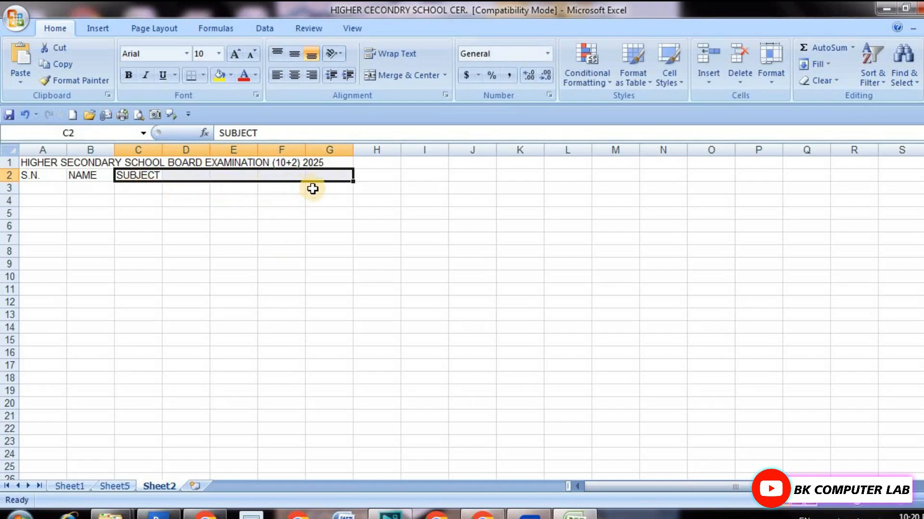
pyautogui.click(412, 76)
pyautogui.click(169, 189)
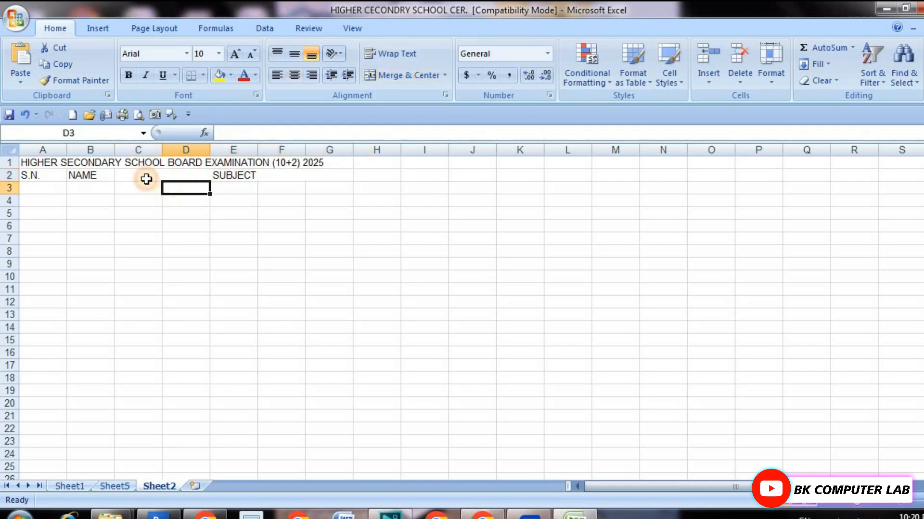
pyautogui.click(147, 179)
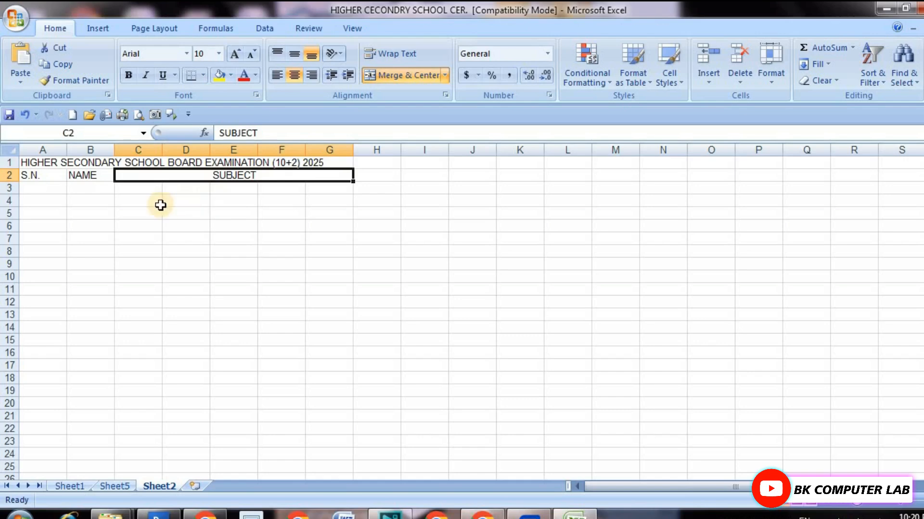
# Enter the subject names HINDI, ENGLISH, BIOLOGY, CHEMISTRY and PHYSICS in cells C3 to G3.
pyautogui.click(140, 197)
pyautogui.click(138, 190)
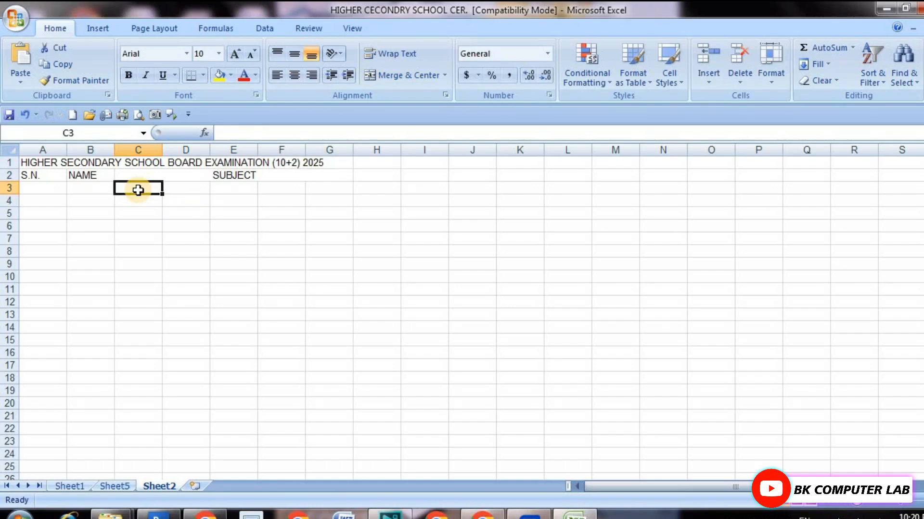
pyautogui.write('HINDI')
pyautogui.press('Tab')
pyautogui.write('ENGLISH')
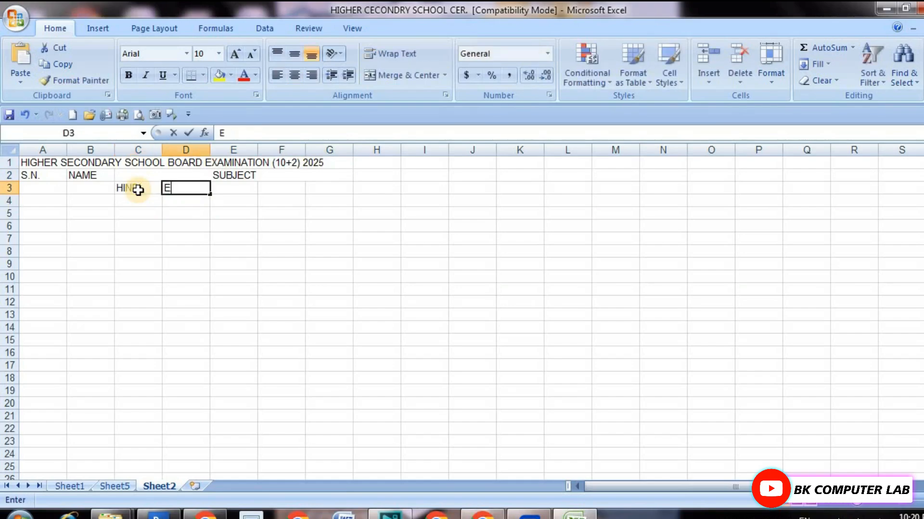
pyautogui.press('Tab')
pyautogui.write('BIOLOGY')
pyautogui.press('Tab')
pyautogui.write('CH')
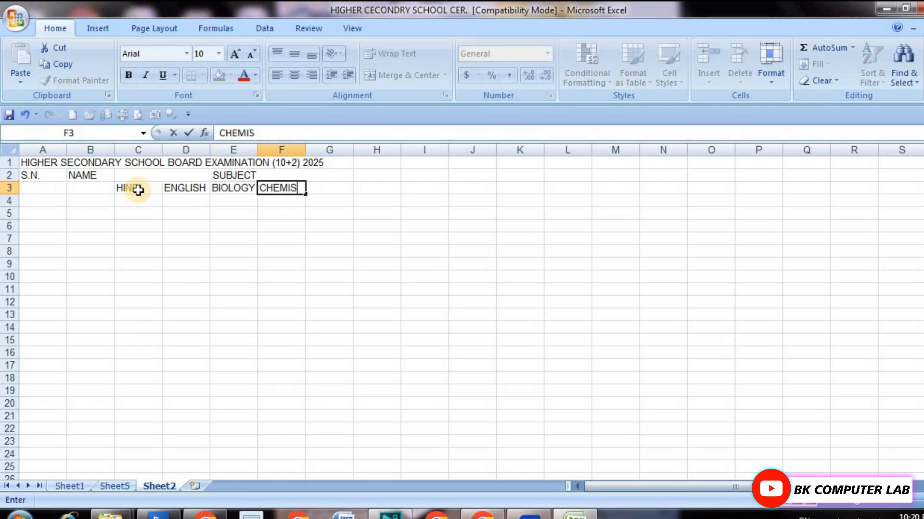
pyautogui.press('Tab')
pyautogui.write('PHYSI')
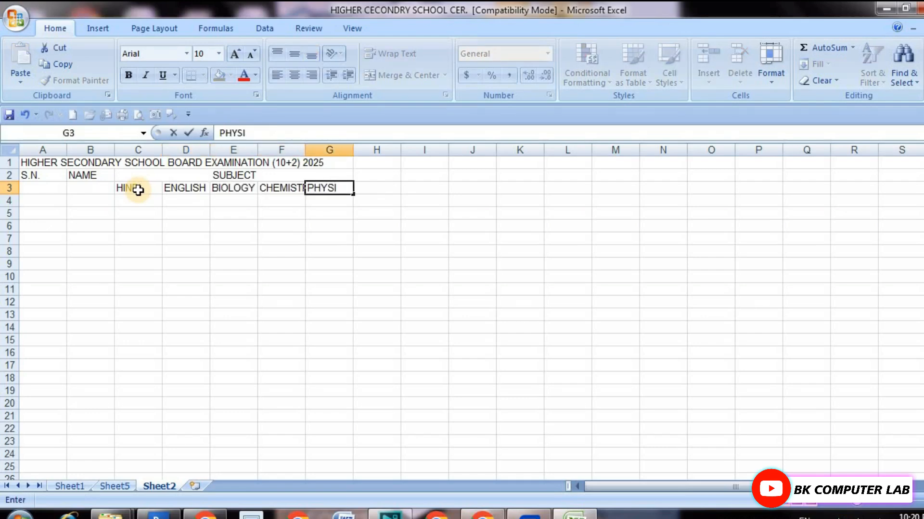
pyautogui.write('CS')
pyautogui.click(246, 225)
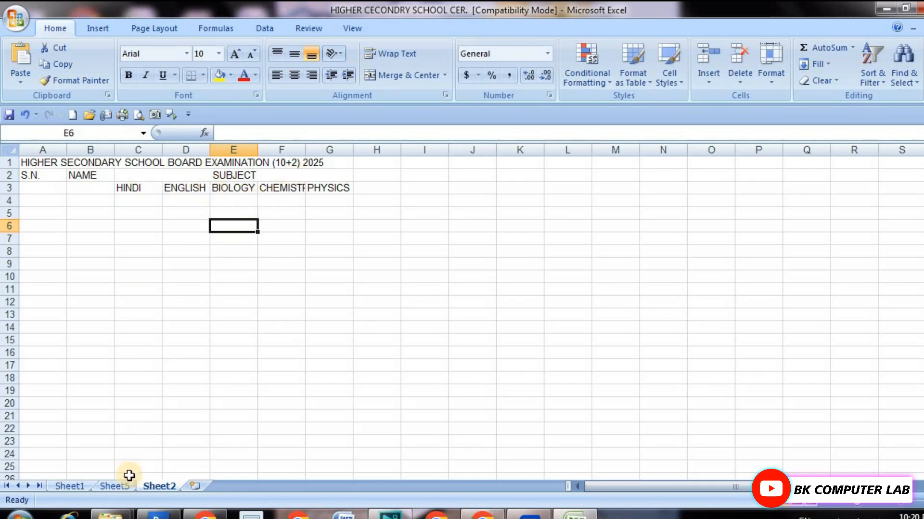
# Following the headings on Sheet5, enter TOTAL, PERCENT and RESULT in cells H2 to J2 of Sheet2.
pyautogui.click(116, 485)
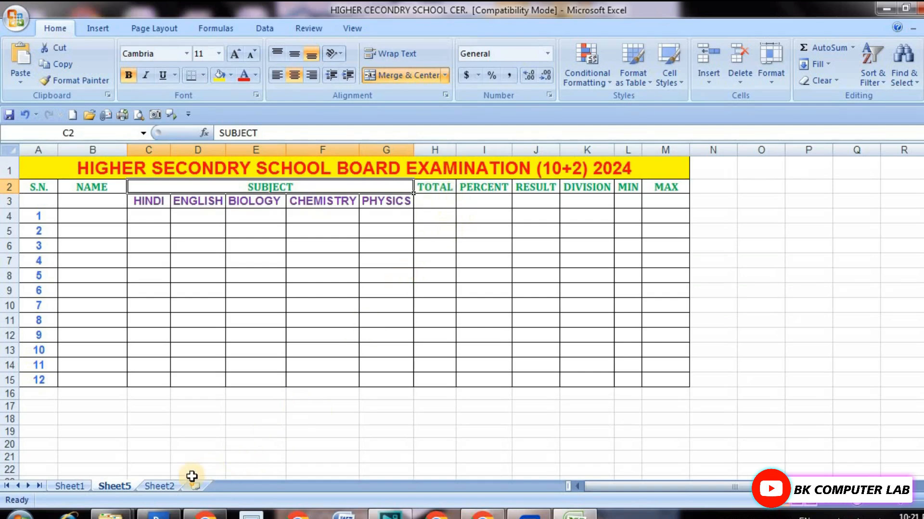
pyautogui.click(159, 485)
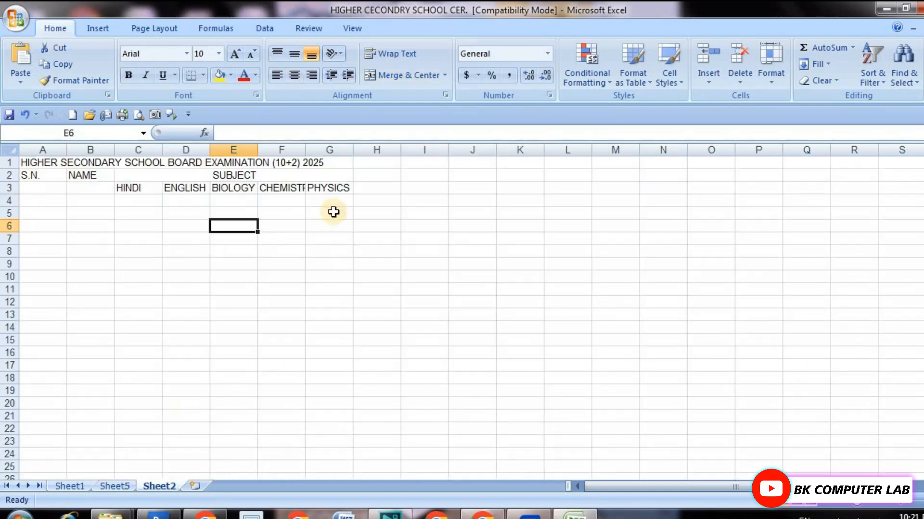
pyautogui.click(376, 189)
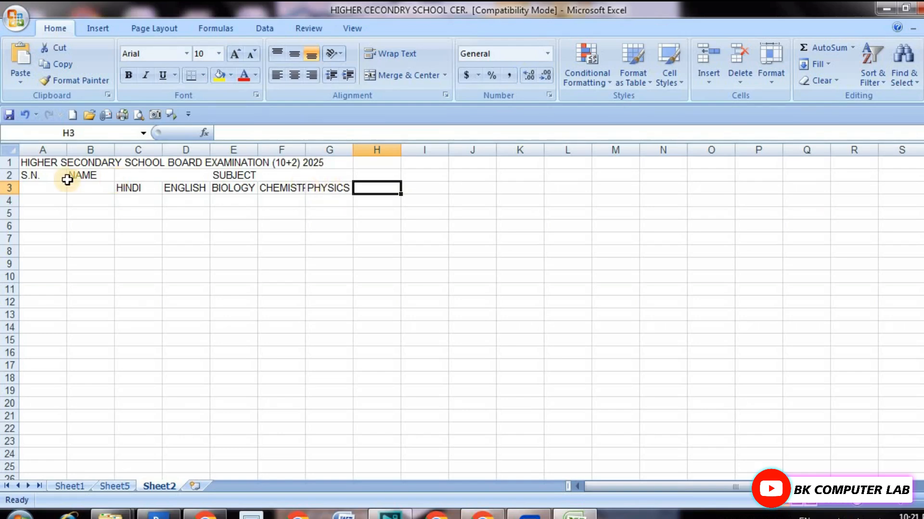
pyautogui.click(368, 175)
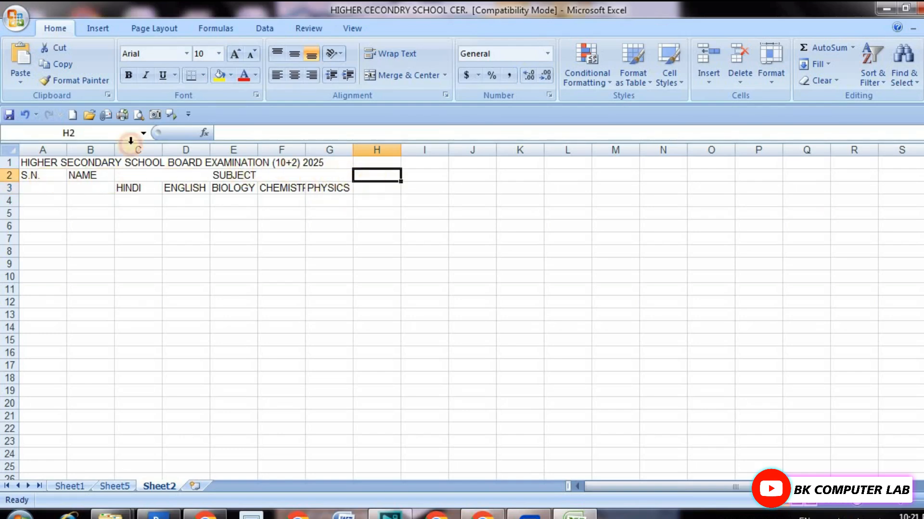
pyautogui.write('TO')
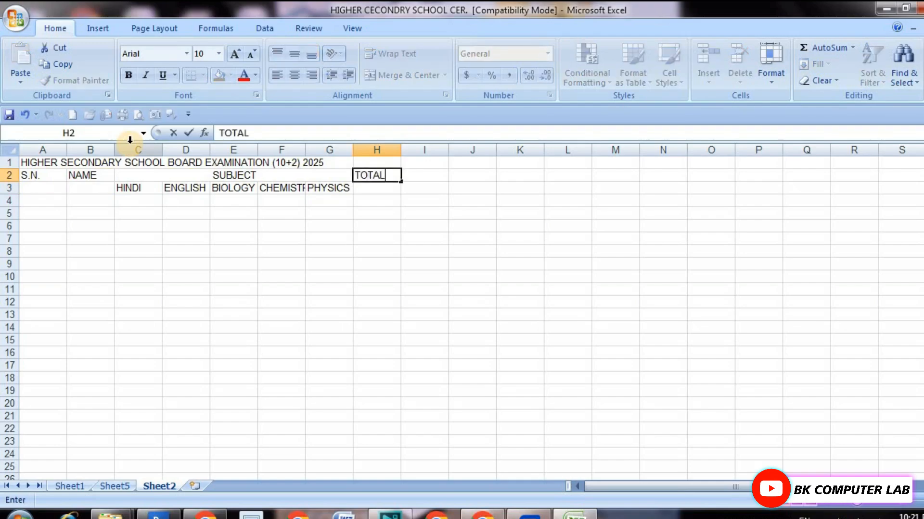
pyautogui.write('TAL')
pyautogui.press('Tab')
pyautogui.write('PER')
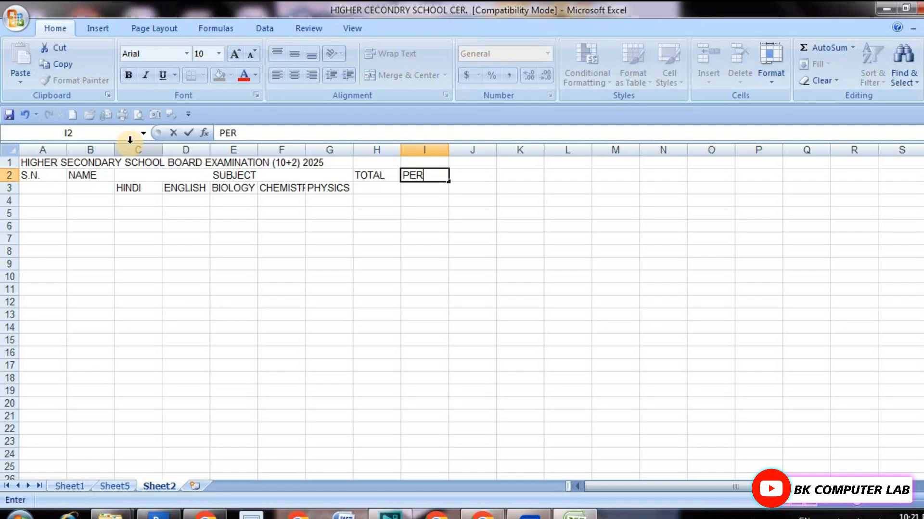
pyautogui.press('Tab')
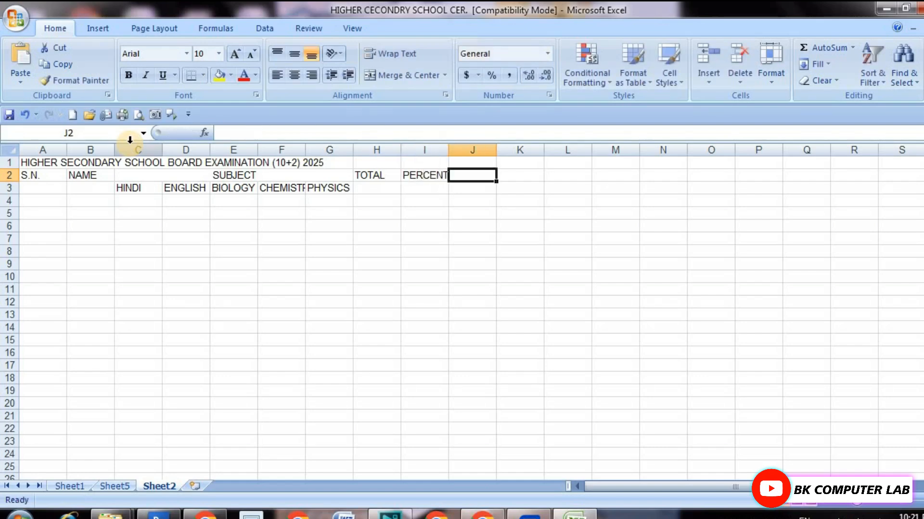
pyautogui.write('RESULT')
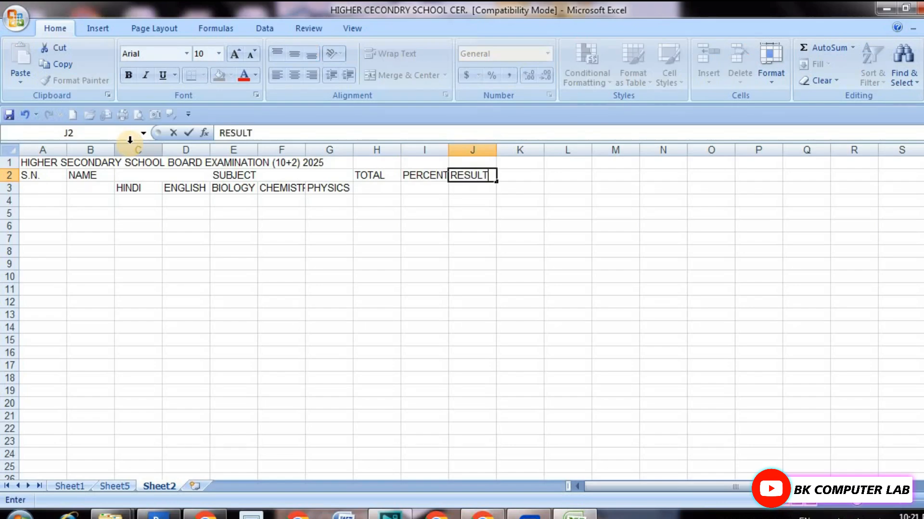
pyautogui.press('Tab')
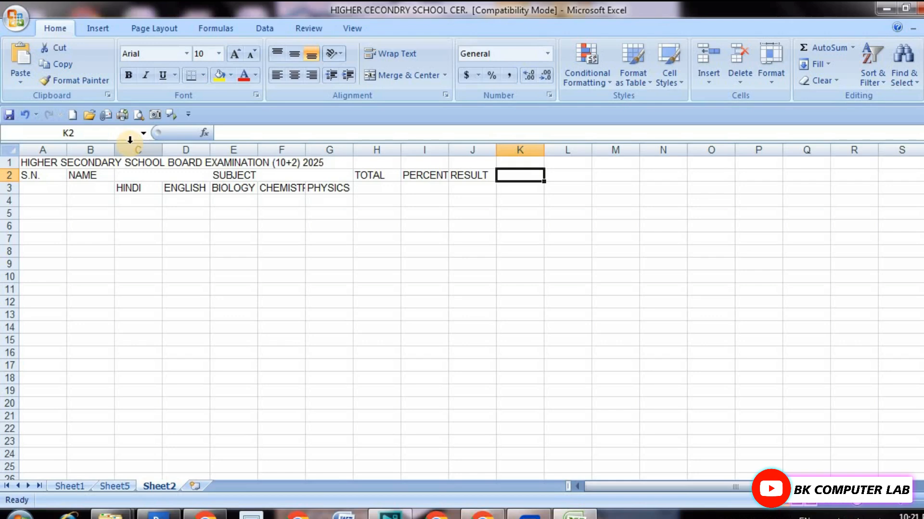
# Enter the remaining headings DIVISION, MIN and MAX in cells K2 to M2.
pyautogui.write('DIVISION')
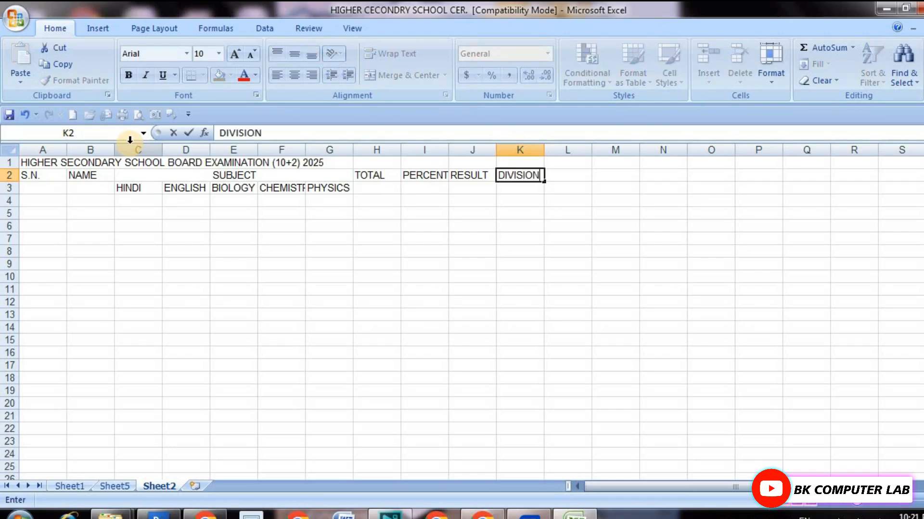
pyautogui.press('Tab')
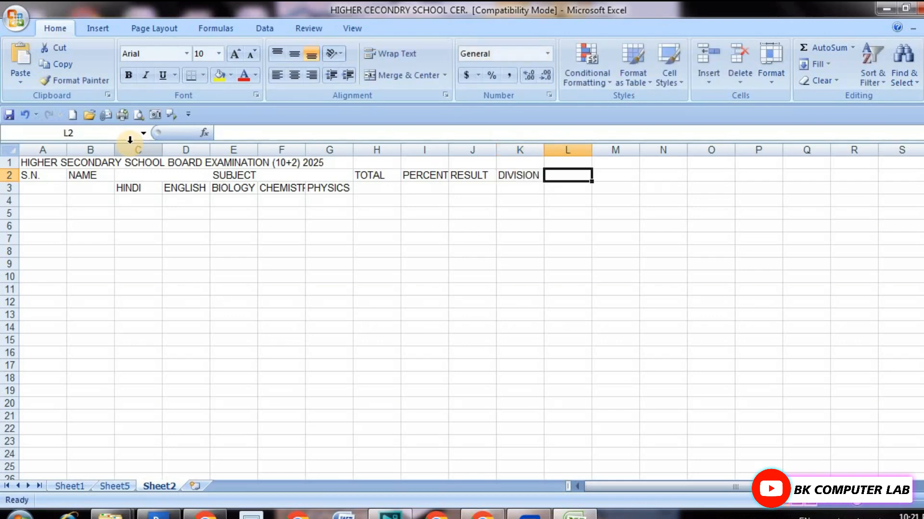
pyautogui.write('MIN')
pyautogui.press('Tab')
pyautogui.write('MA')
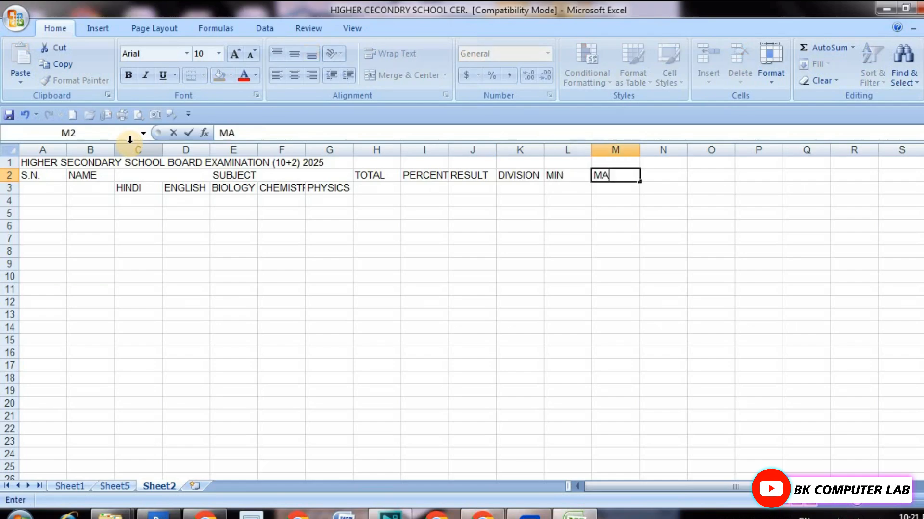
pyautogui.write('X')
pyautogui.click(179, 234)
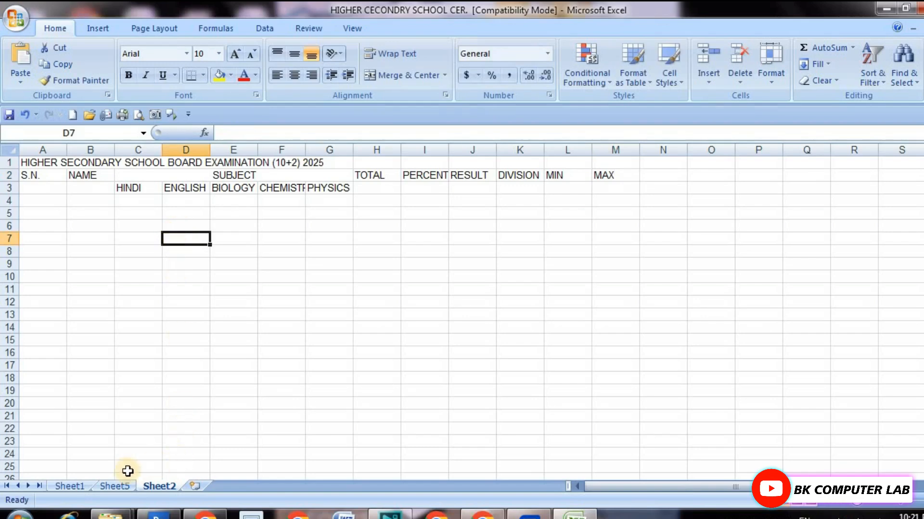
# Using Sheet5 as reference, merge and center the examination title across cells A1 to M1 of Sheet2.
pyautogui.click(112, 486)
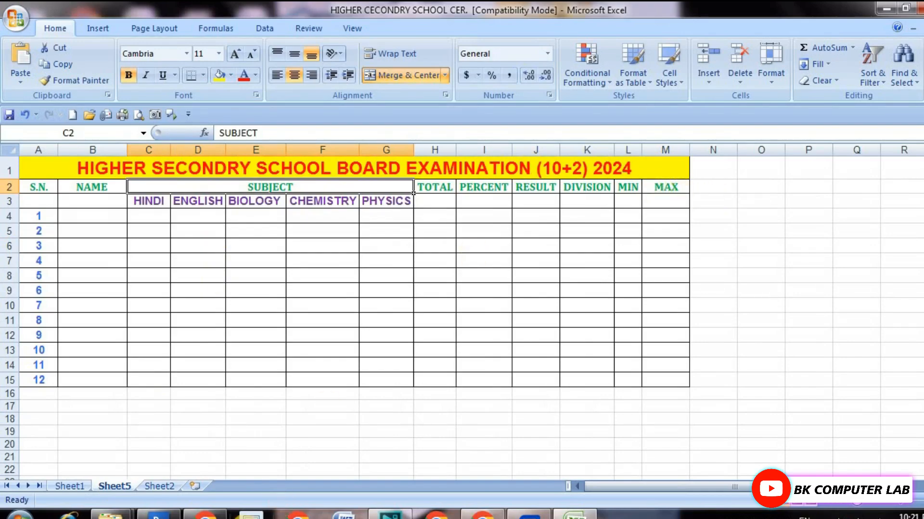
pyautogui.click(169, 488)
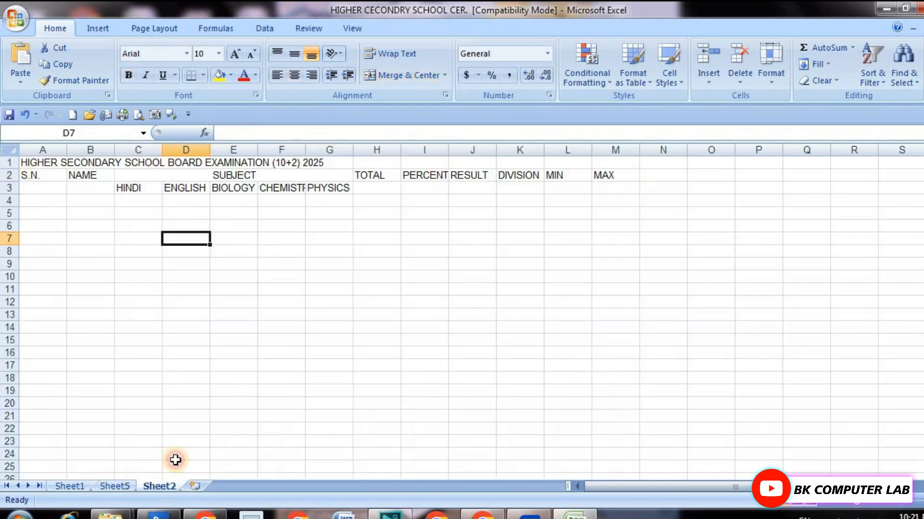
pyautogui.click(46, 162)
pyautogui.moveTo(46, 162); pyautogui.dragTo(604, 163)
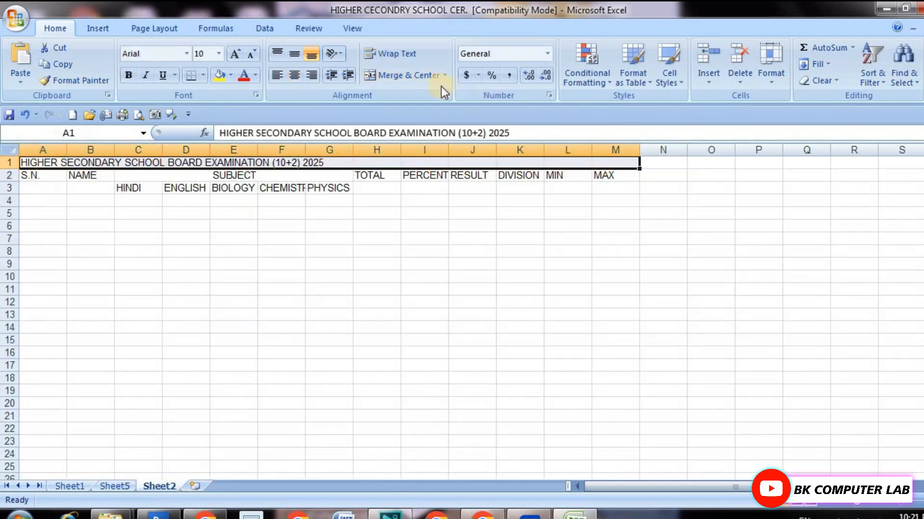
pyautogui.click(411, 77)
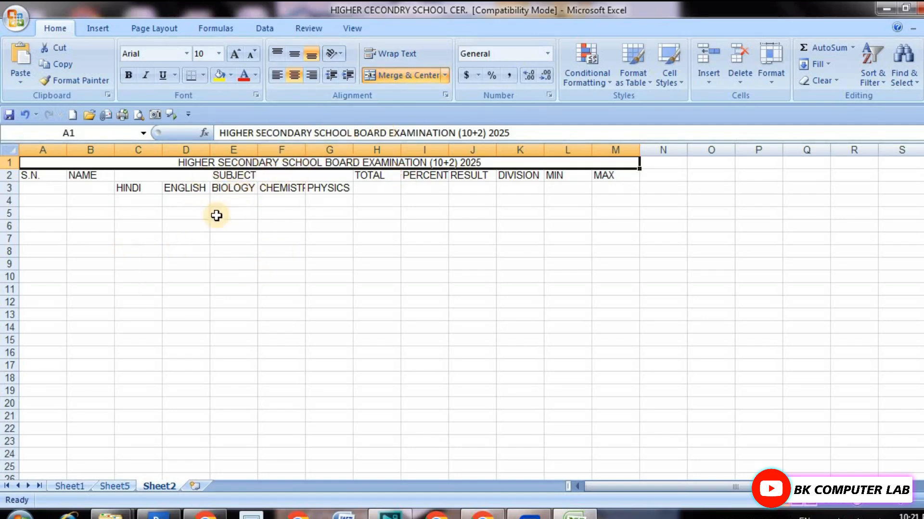
pyautogui.click(79, 264)
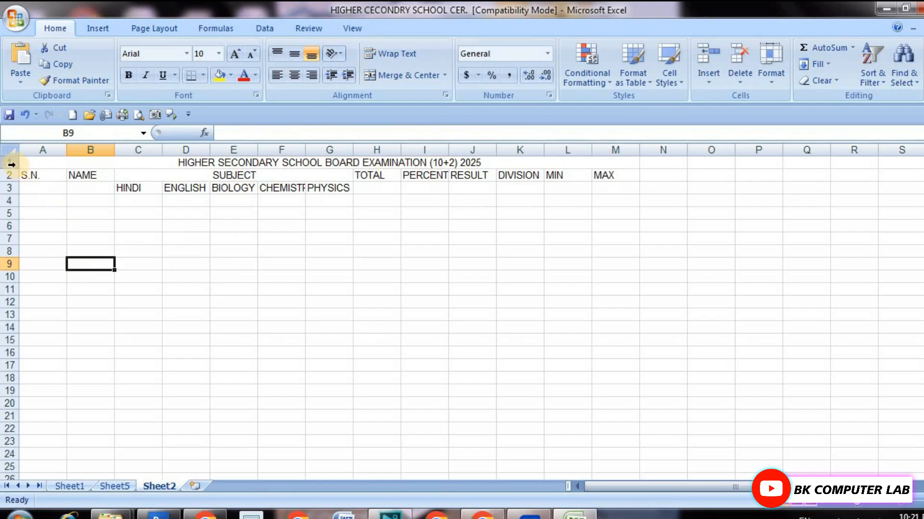
# Set the font size of rows 1 to 25 on Sheet2 to 12.
pyautogui.moveTo(10, 163); pyautogui.dragTo(14, 465)
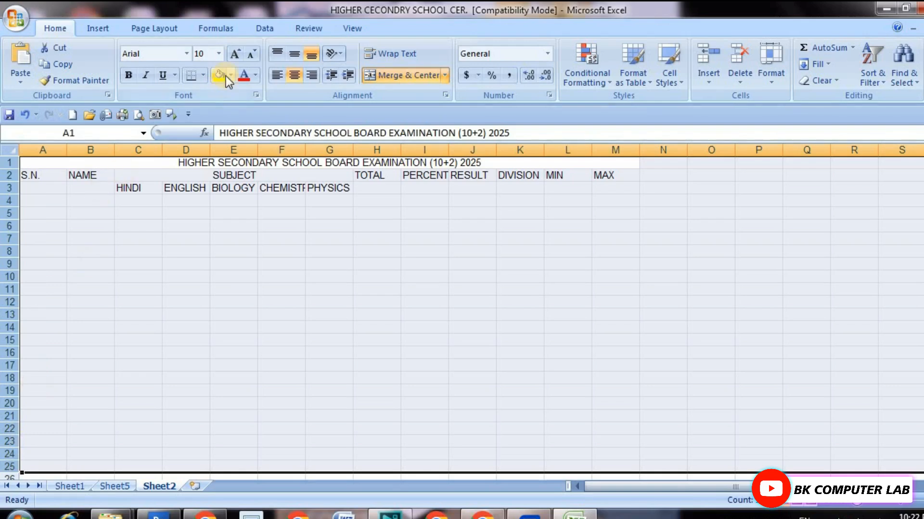
pyautogui.click(233, 53)
pyautogui.click(233, 52)
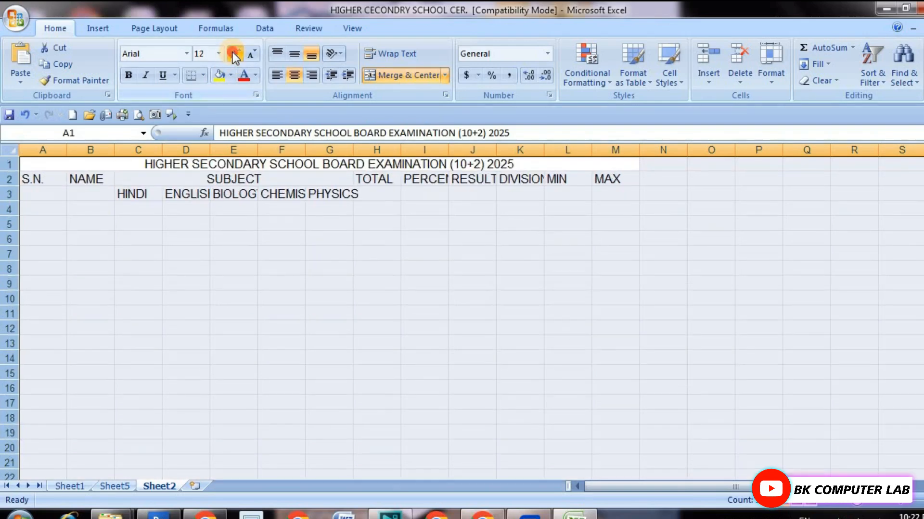
pyautogui.click(233, 54)
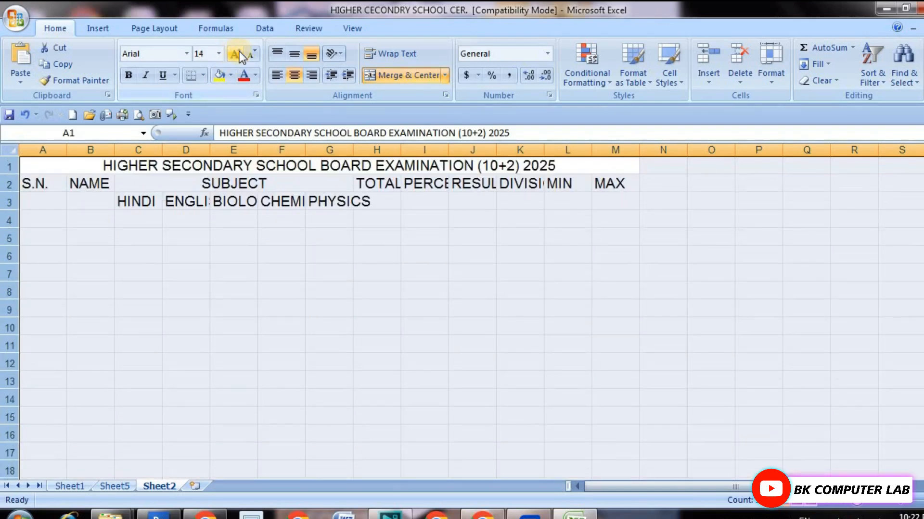
pyautogui.click(247, 53)
pyautogui.click(197, 269)
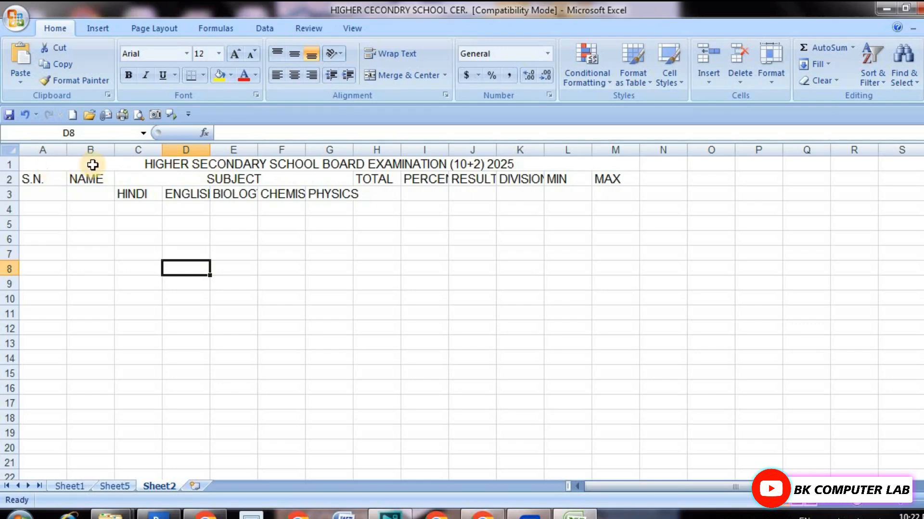
# Format the examination title in the merged row 1 cell as 16-point bold red text with a yellow fill.
pyautogui.click(115, 160)
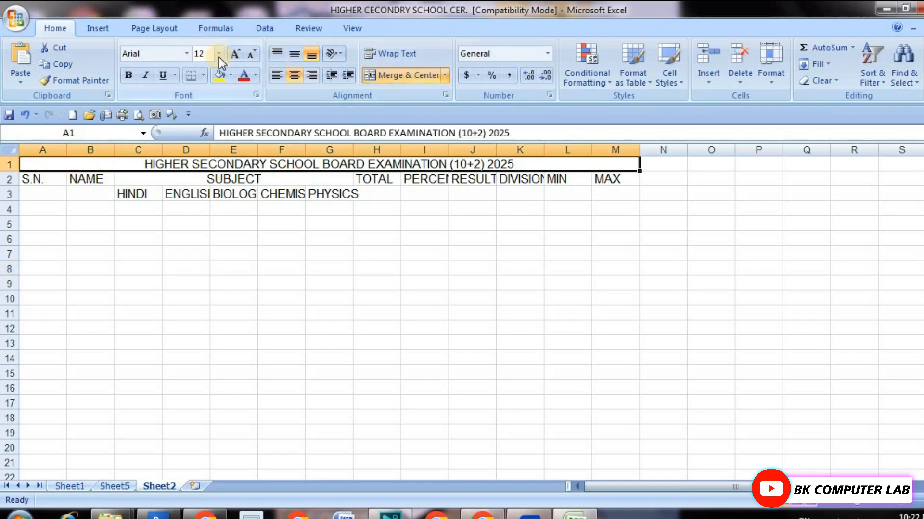
pyautogui.click(236, 55)
pyautogui.click(236, 55)
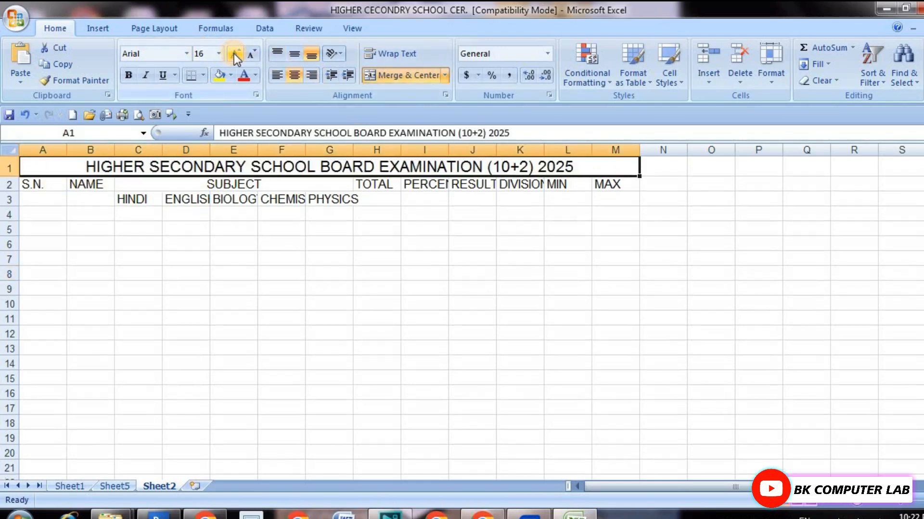
pyautogui.click(126, 76)
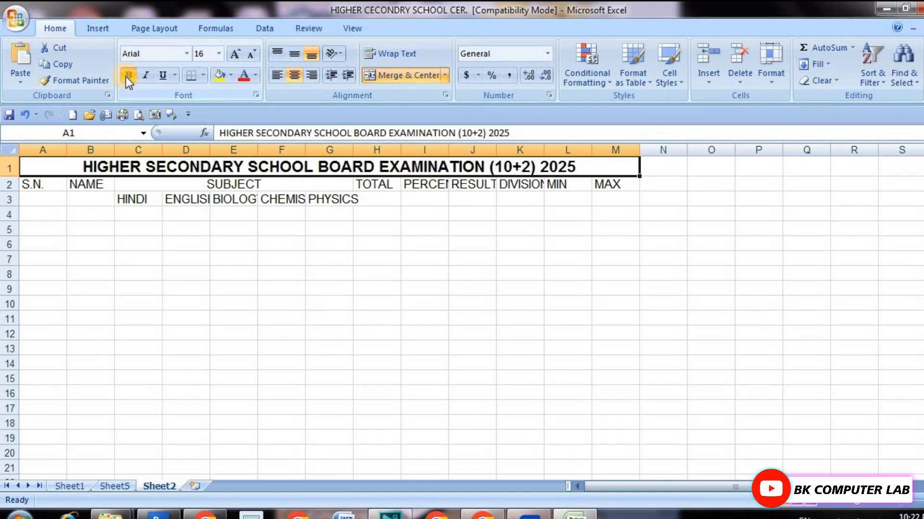
pyautogui.click(218, 76)
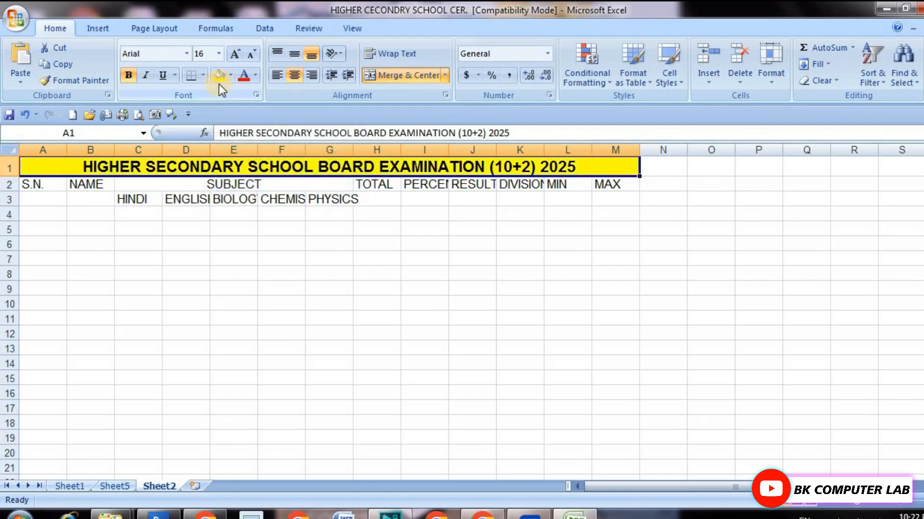
pyautogui.click(246, 78)
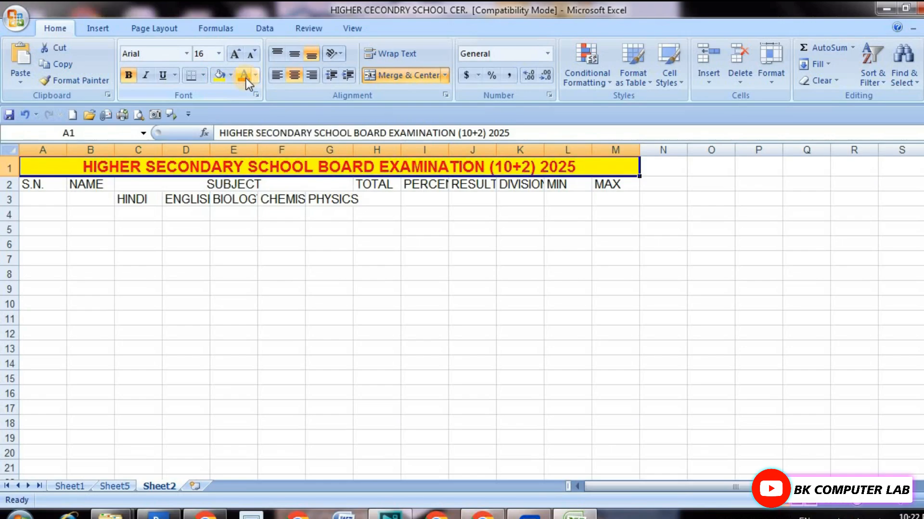
# Following Sheet5, fill the serial numbers 1 to 12 into cells A4 to A15 of Sheet2.
pyautogui.click(115, 487)
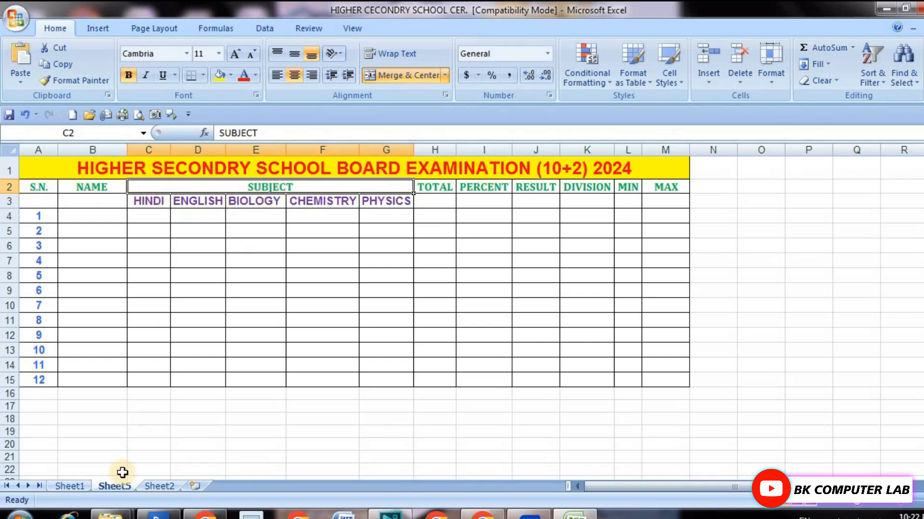
pyautogui.click(160, 486)
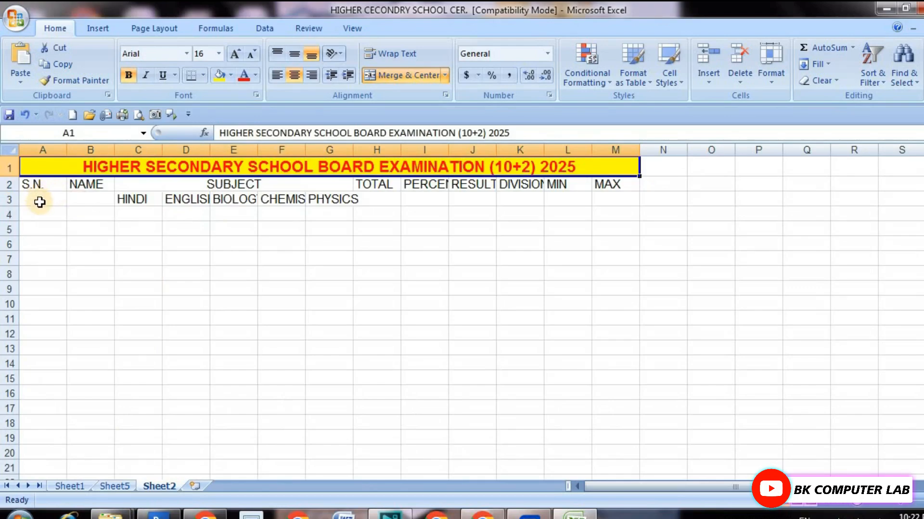
pyautogui.click(115, 486)
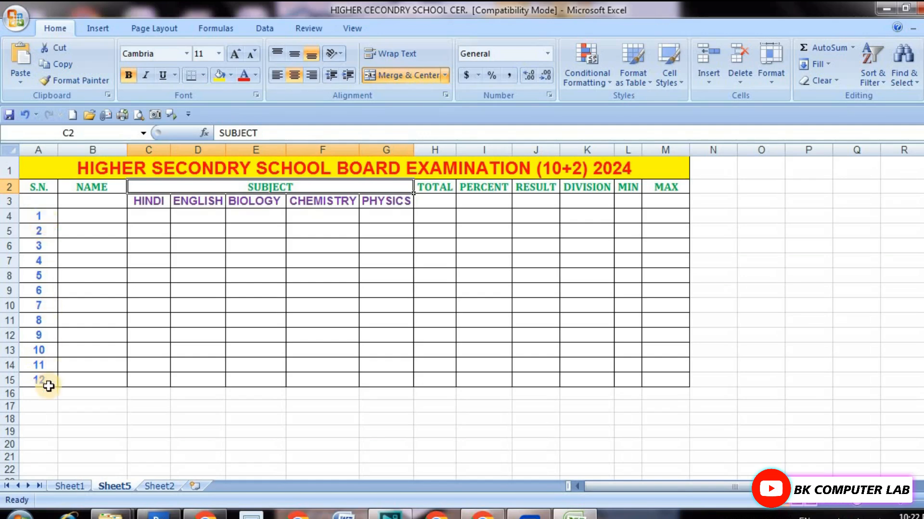
pyautogui.click(163, 486)
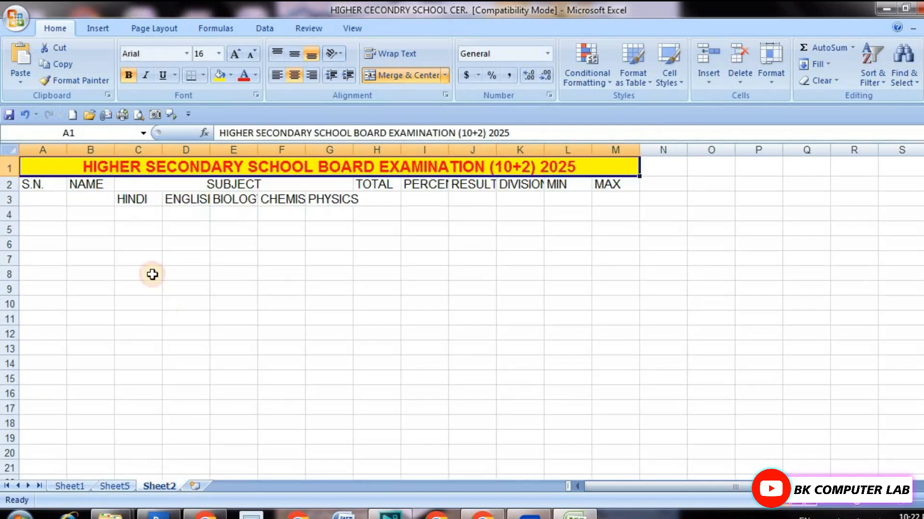
pyautogui.click(37, 217)
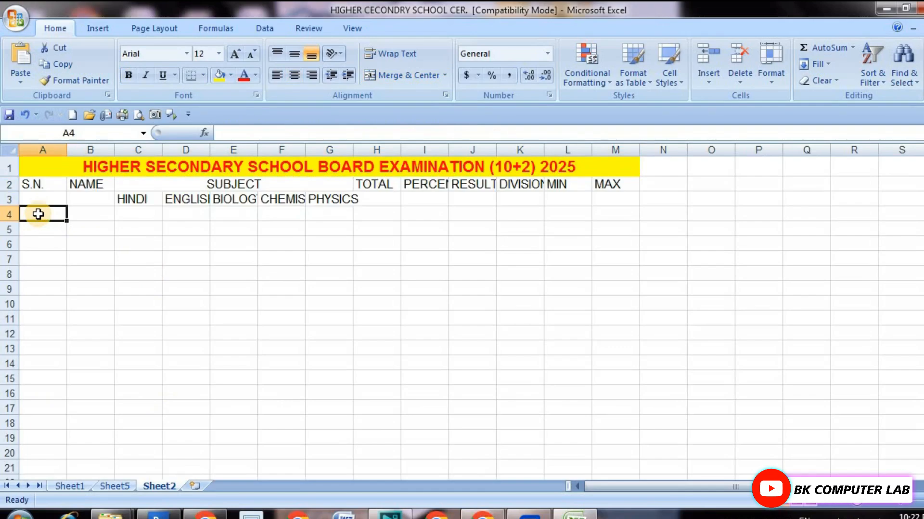
pyautogui.write('1')
pyautogui.click(56, 259)
pyautogui.click(56, 214)
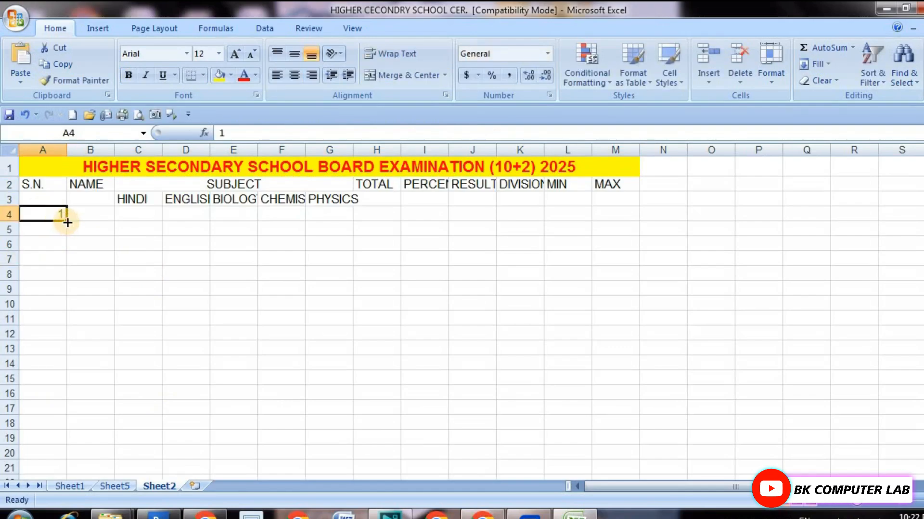
pyautogui.moveTo(68, 222); pyautogui.dragTo(70, 381)
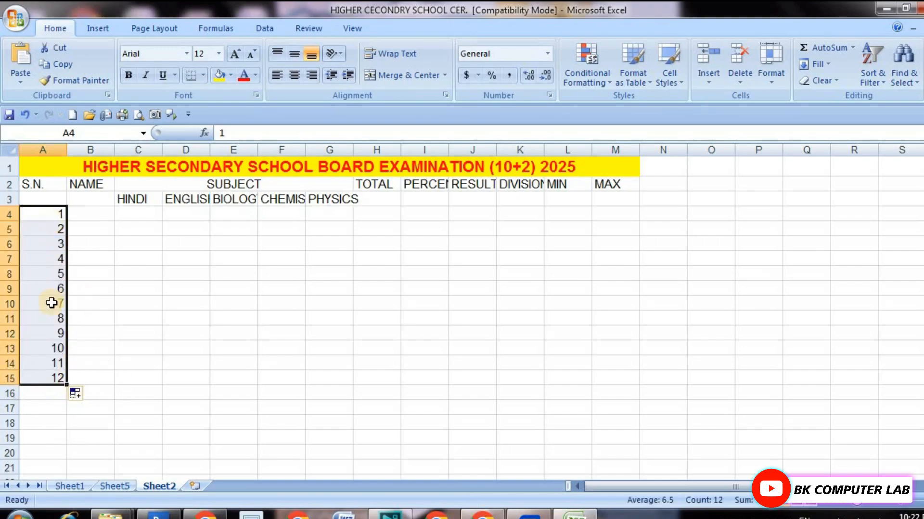
pyautogui.click(99, 303)
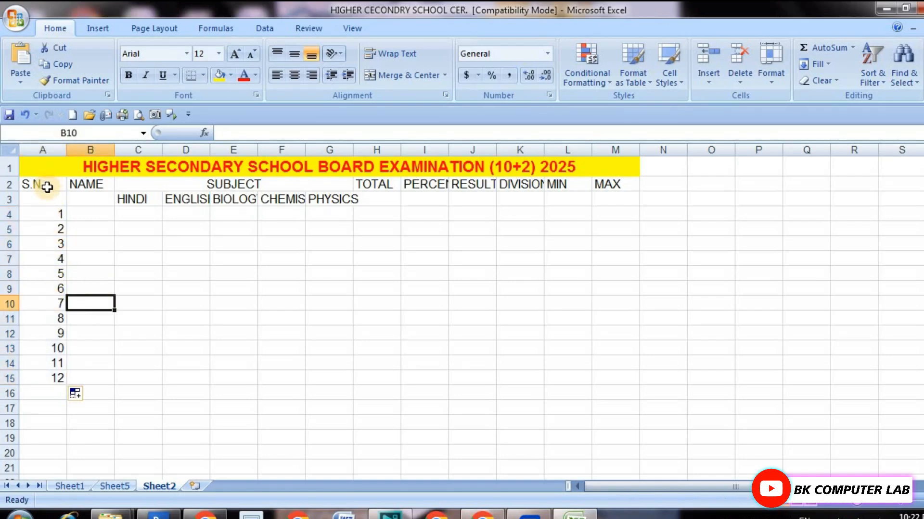
# Center the S.N. heading and serial numbers in cells A2 to A15 and narrow column A.
pyautogui.moveTo(47, 187); pyautogui.dragTo(53, 379)
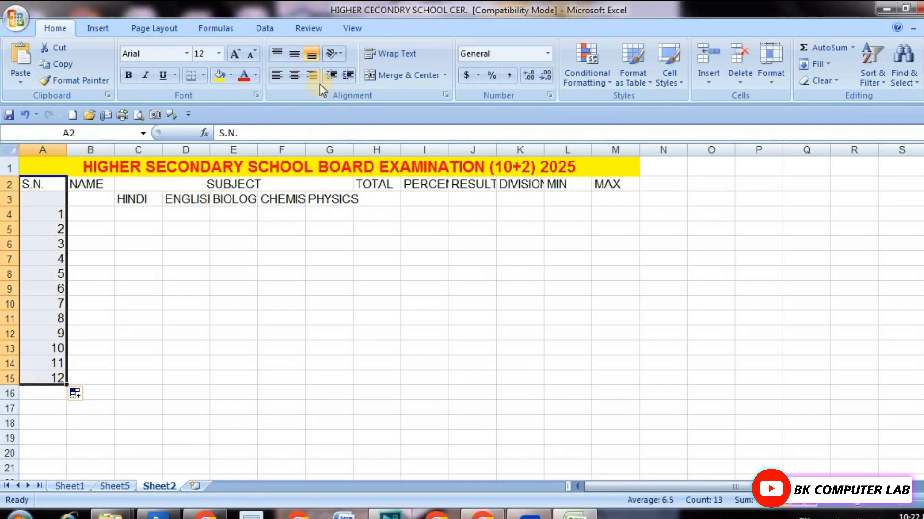
pyautogui.click(122, 291)
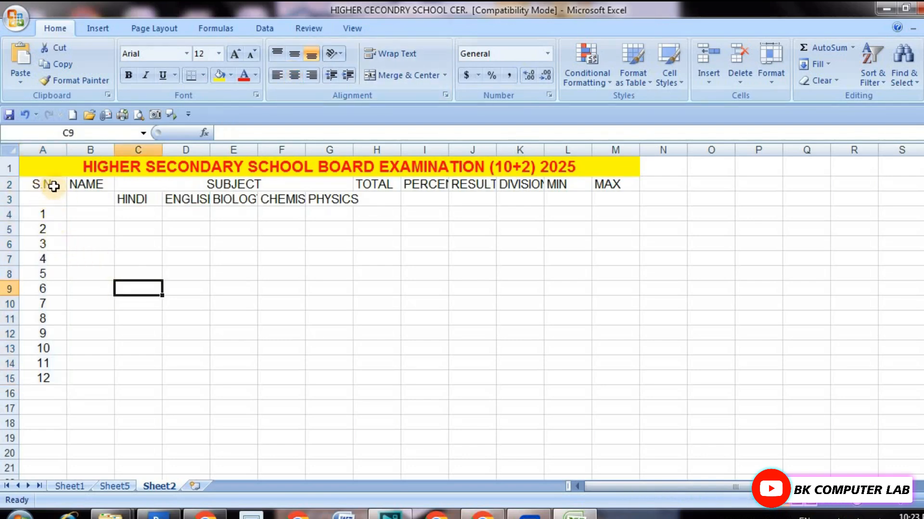
pyautogui.moveTo(66, 152); pyautogui.dragTo(54, 150)
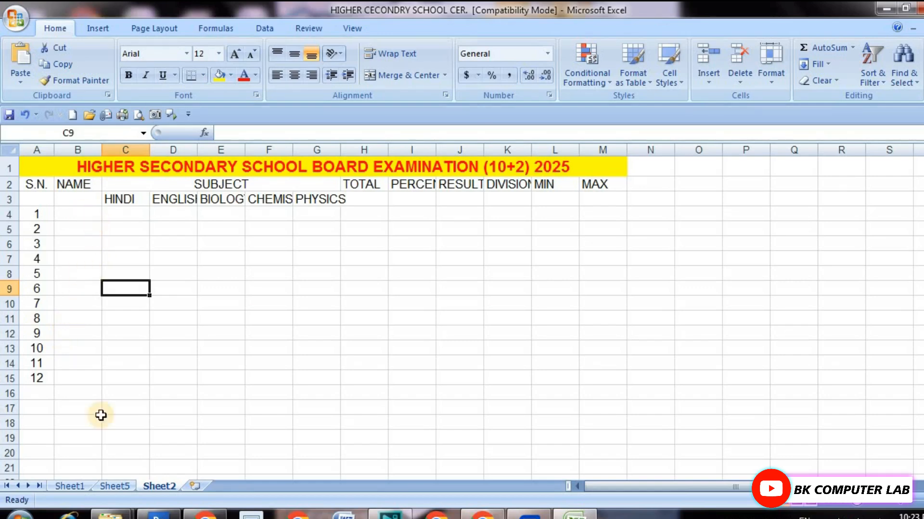
# Using Sheet5 as reference, widen column B on Sheet2 to about twice its width and center the NAME heading.
pyautogui.click(114, 487)
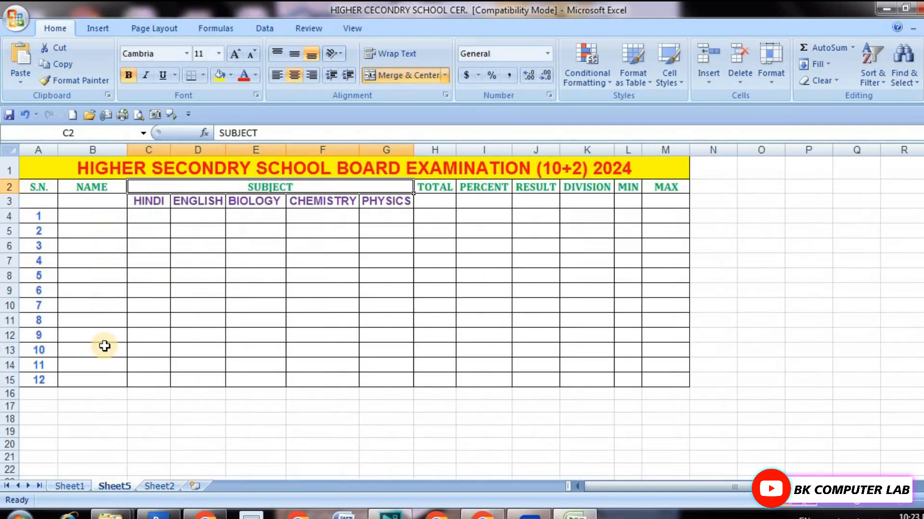
pyautogui.click(159, 486)
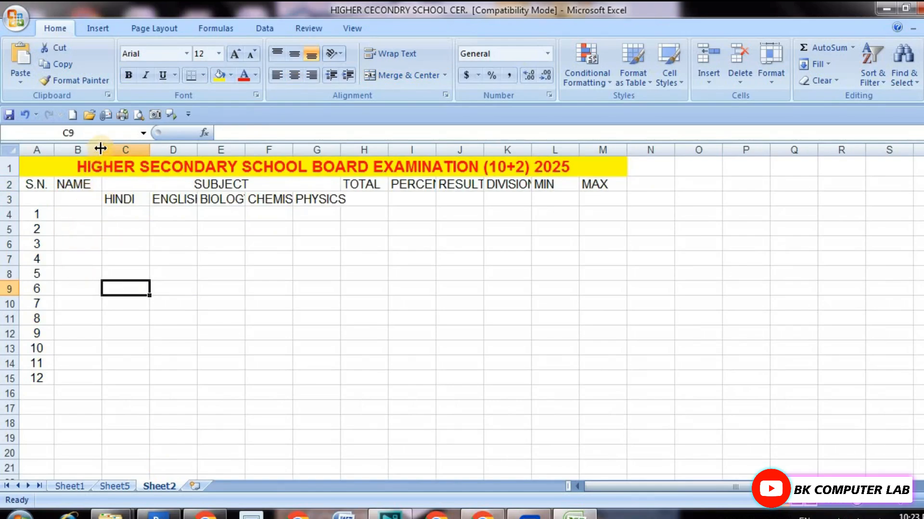
pyautogui.moveTo(100, 148); pyautogui.dragTo(155, 144)
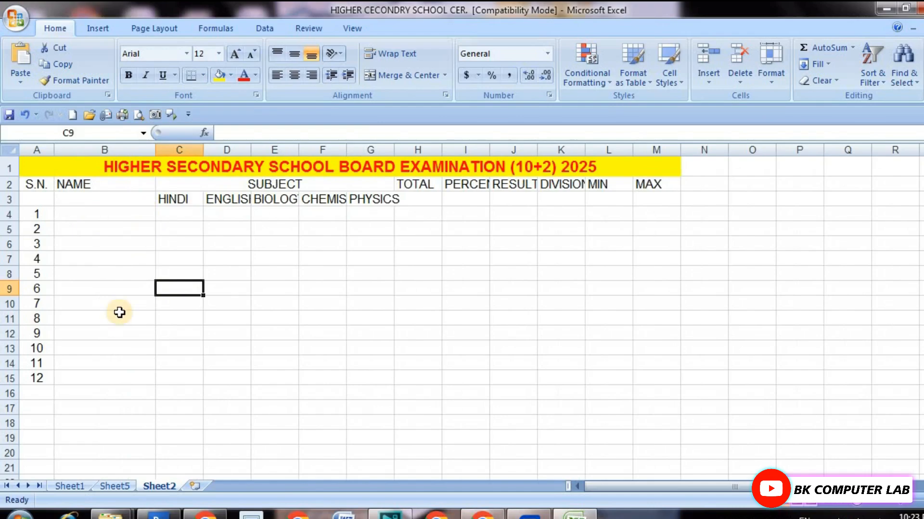
pyautogui.click(99, 184)
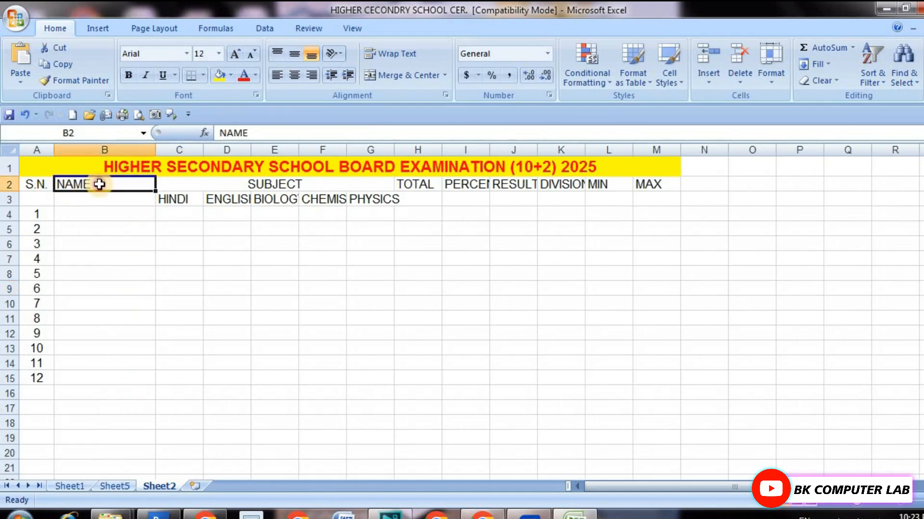
pyautogui.click(294, 75)
pyautogui.click(95, 193)
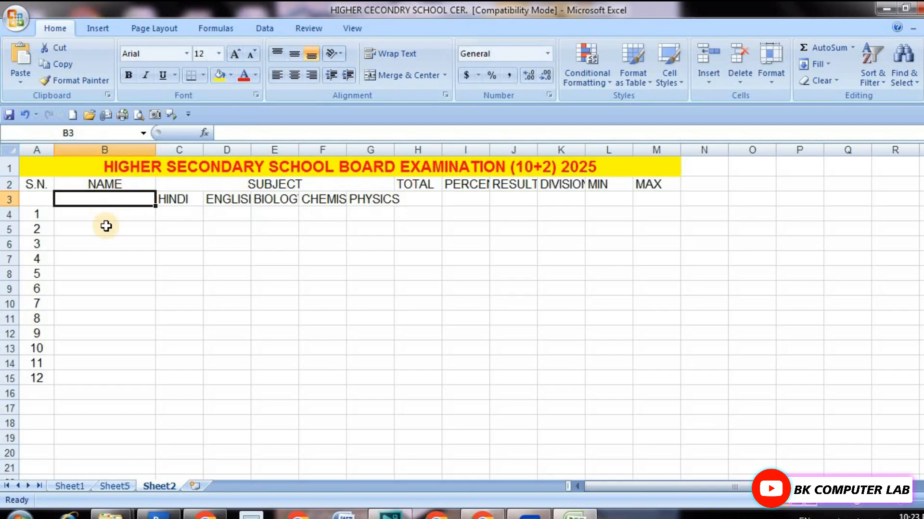
pyautogui.click(102, 188)
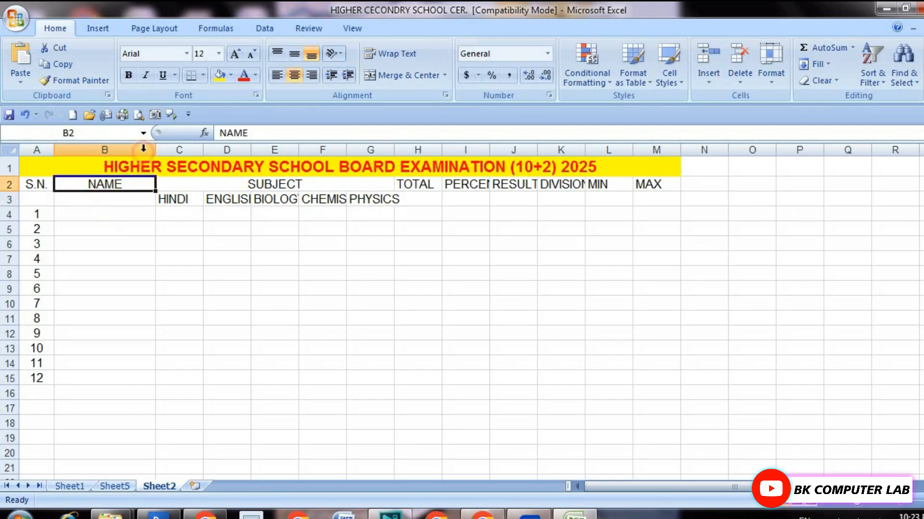
pyautogui.click(189, 273)
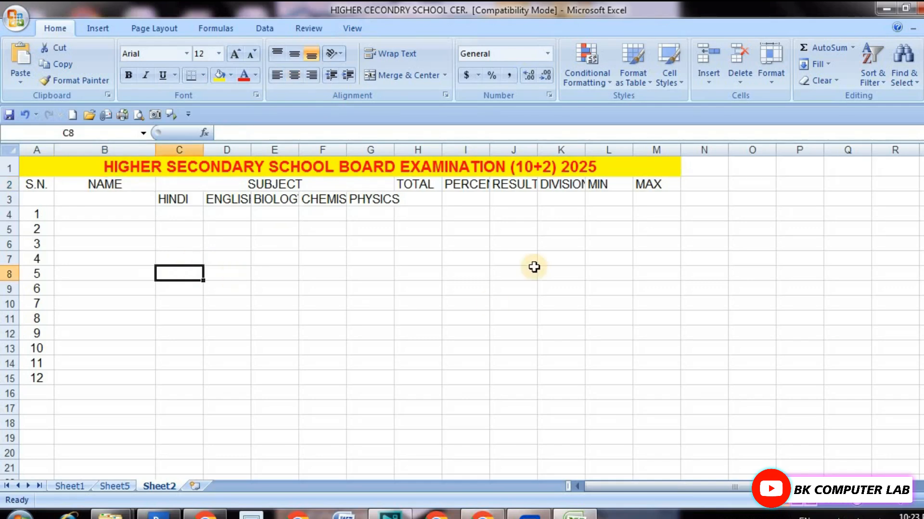
# Apply all borders to the marksheet table in cells A1 to M15.
pyautogui.moveTo(38, 168); pyautogui.dragTo(230, 377)
pyautogui.click(203, 75)
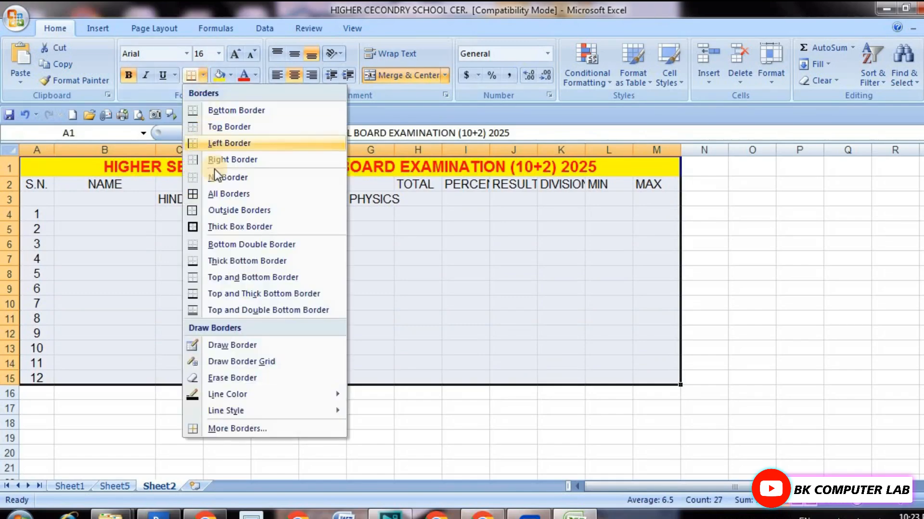
pyautogui.click(226, 194)
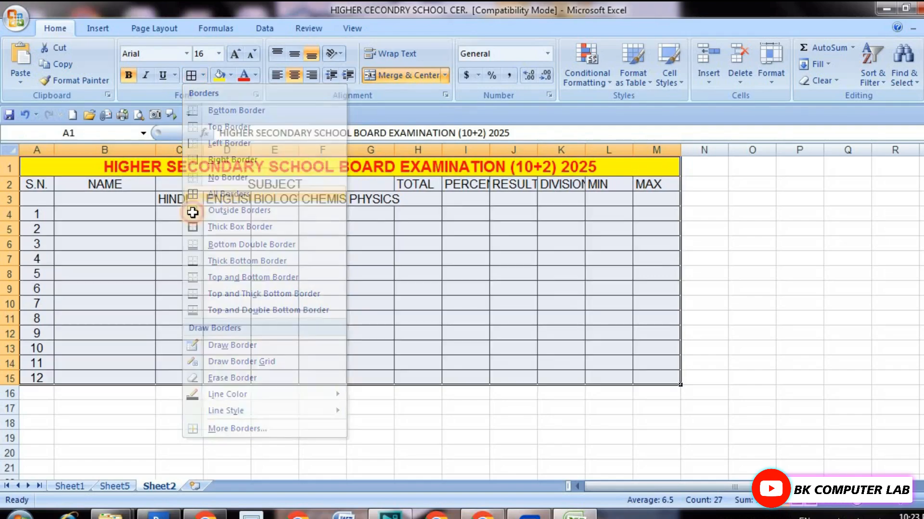
pyautogui.click(364, 290)
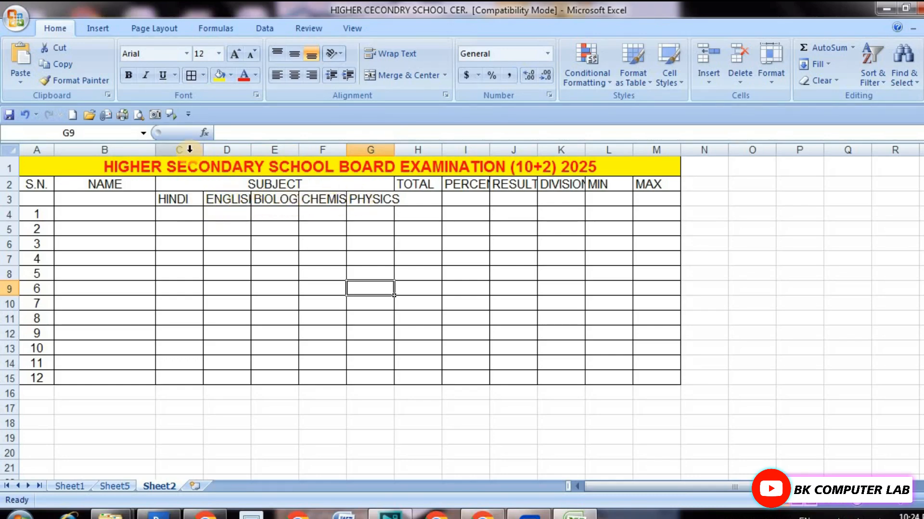
# Widen columns C to H equally until CHEMISTRY fits, and center the subject names in cells C3 to G3.
pyautogui.moveTo(185, 149); pyautogui.dragTo(413, 149)
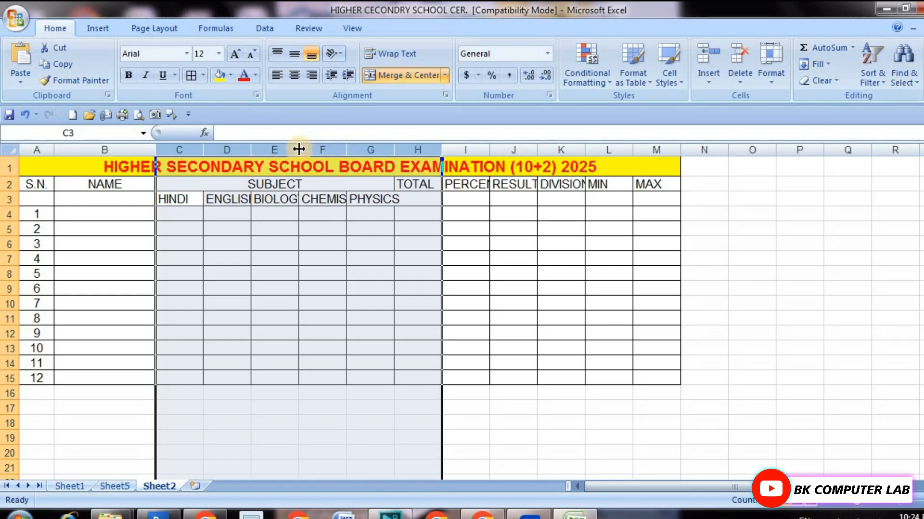
pyautogui.moveTo(299, 150); pyautogui.dragTo(312, 152)
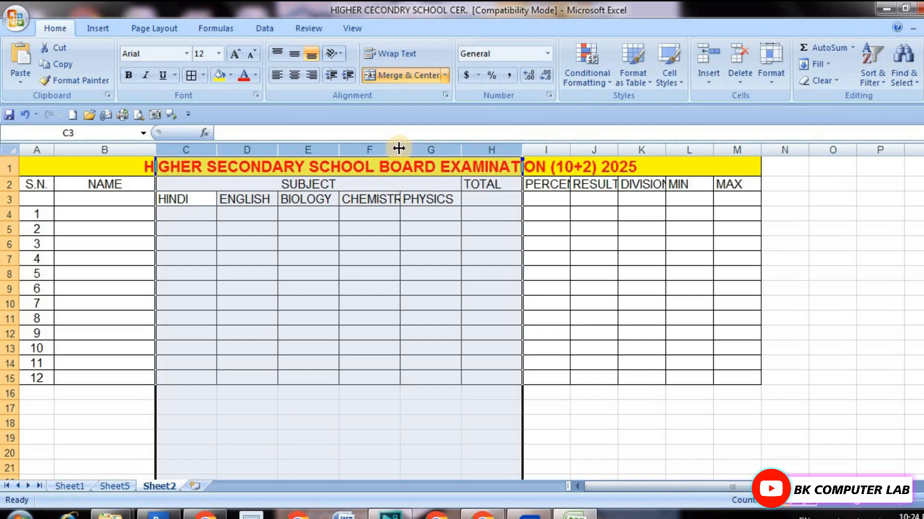
pyautogui.moveTo(399, 149); pyautogui.dragTo(433, 151)
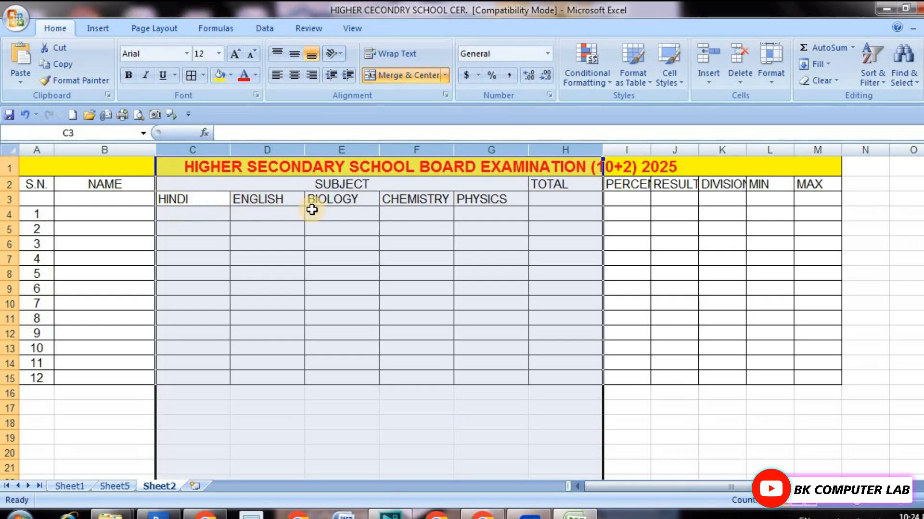
pyautogui.click(272, 213)
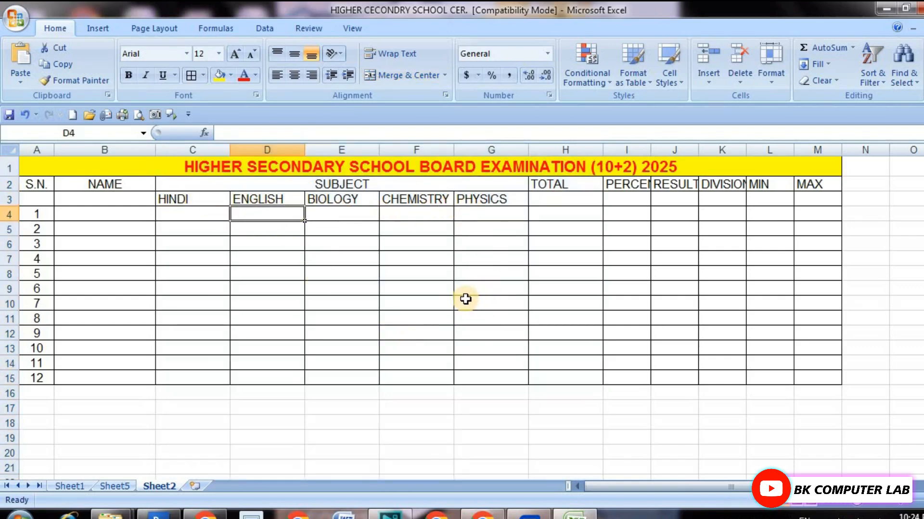
pyautogui.moveTo(198, 200); pyautogui.dragTo(471, 202)
pyautogui.click(294, 75)
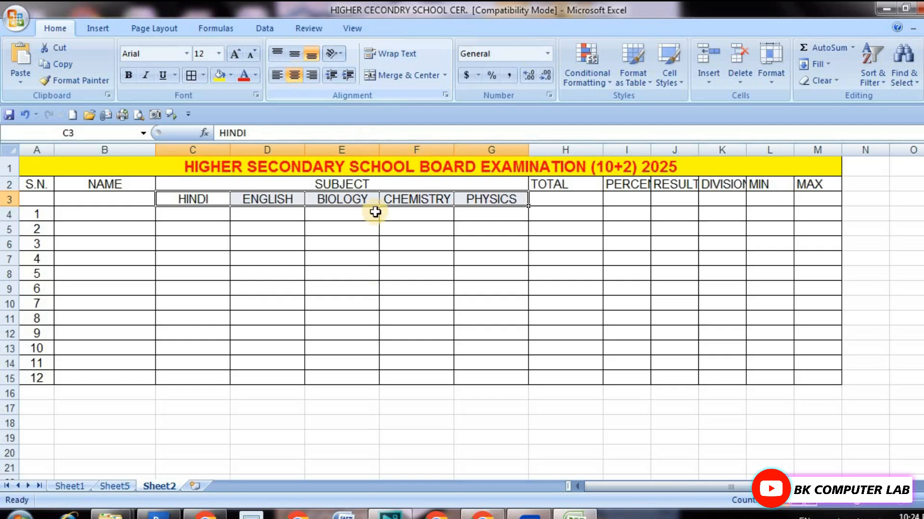
# Narrow column H around TOTAL, fit columns I to M to their headings, and slightly widen the MIN column.
pyautogui.click(352, 214)
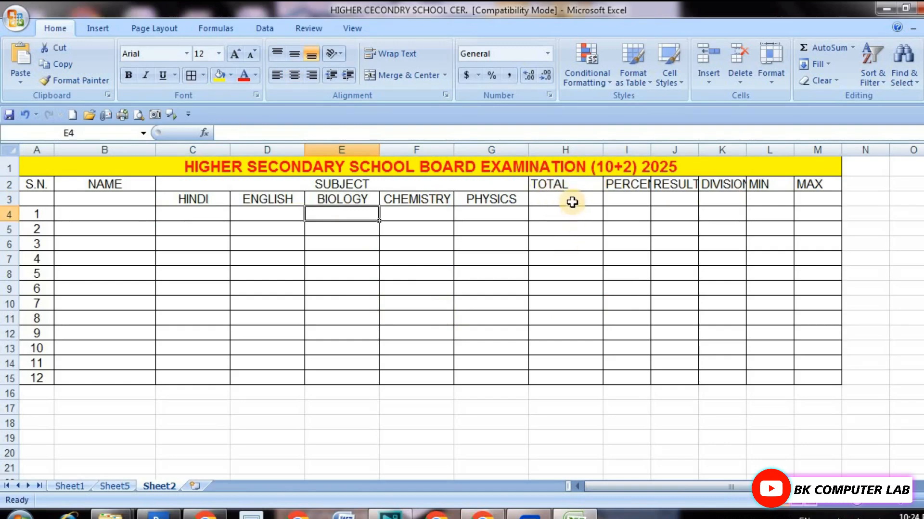
pyautogui.moveTo(600, 148); pyautogui.dragTo(578, 149)
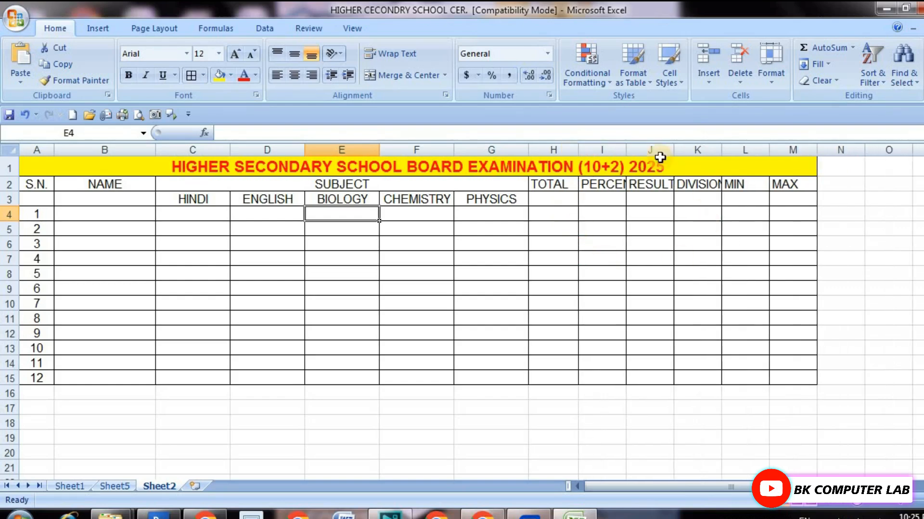
pyautogui.doubleClick(624, 150)
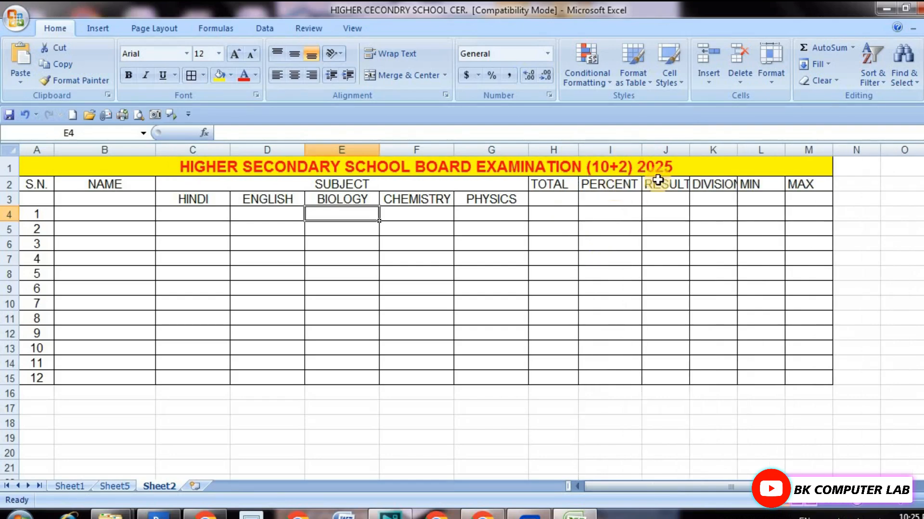
pyautogui.doubleClick(693, 149)
pyautogui.doubleClick(742, 149)
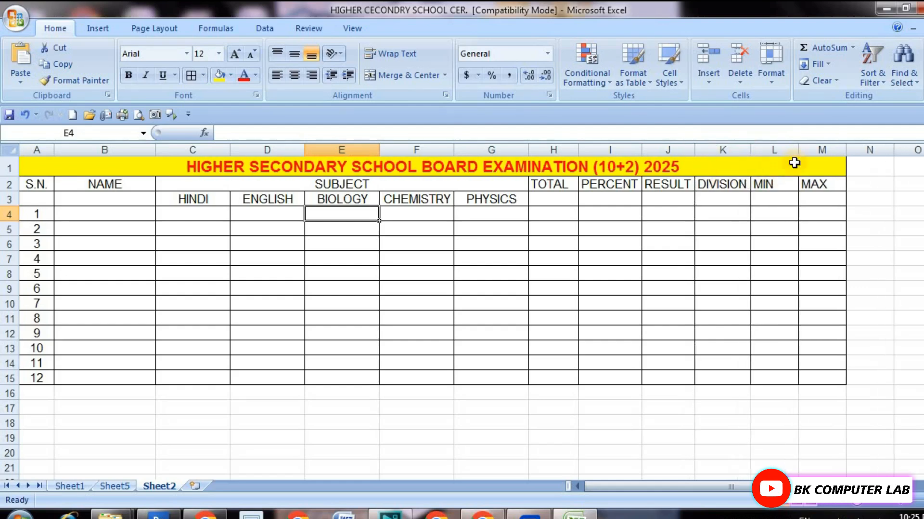
pyautogui.doubleClick(797, 149)
pyautogui.doubleClick(823, 150)
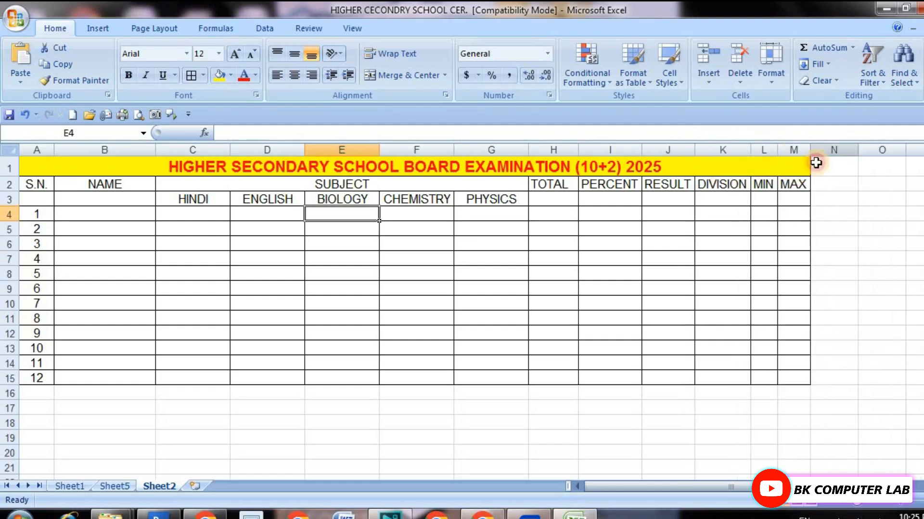
pyautogui.moveTo(778, 146); pyautogui.dragTo(784, 149)
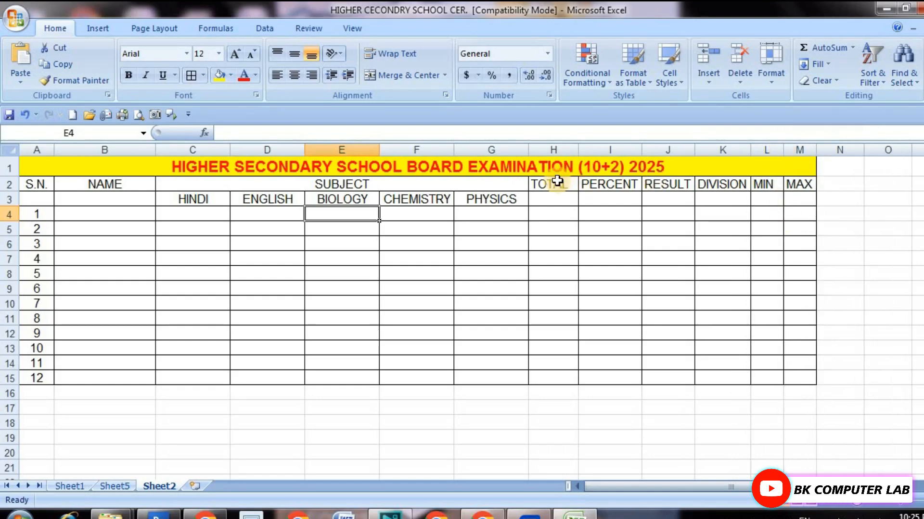
# Center the headings TOTAL to MAX horizontally in cells H2 to M2.
pyautogui.moveTo(553, 185); pyautogui.dragTo(793, 187)
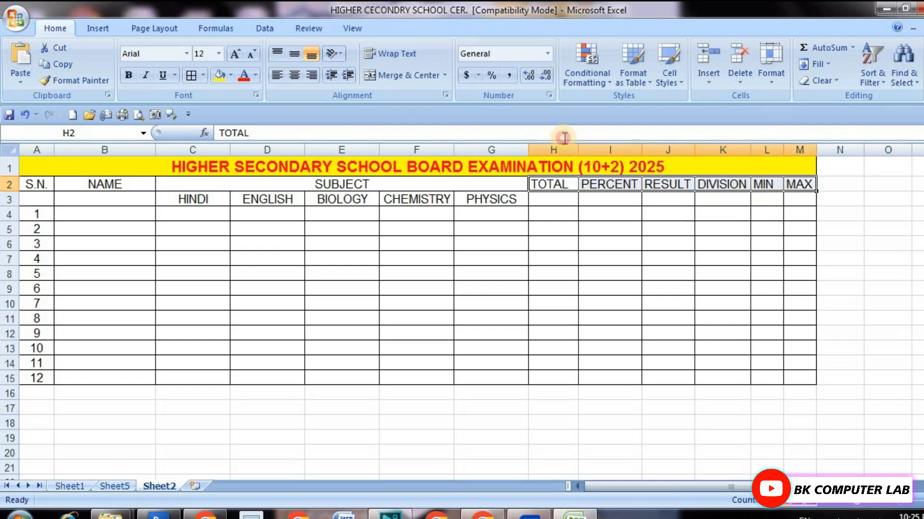
pyautogui.click(295, 75)
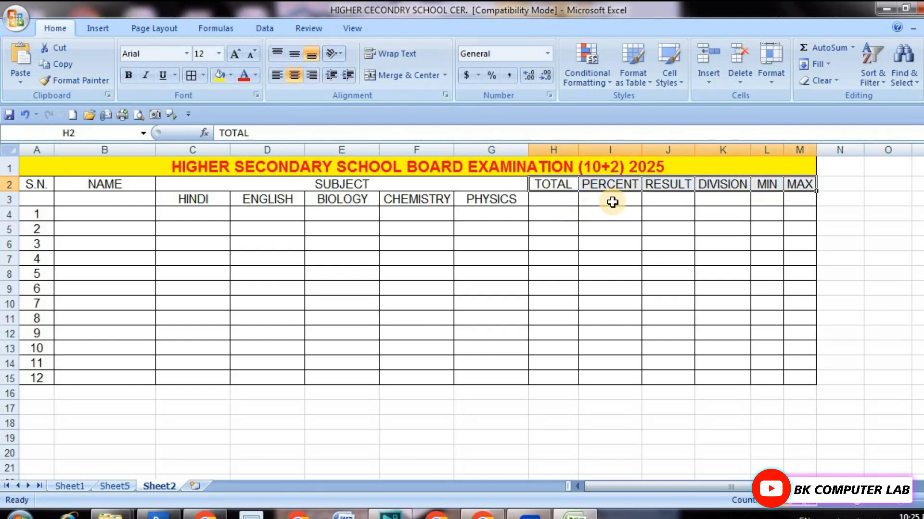
pyautogui.click(611, 200)
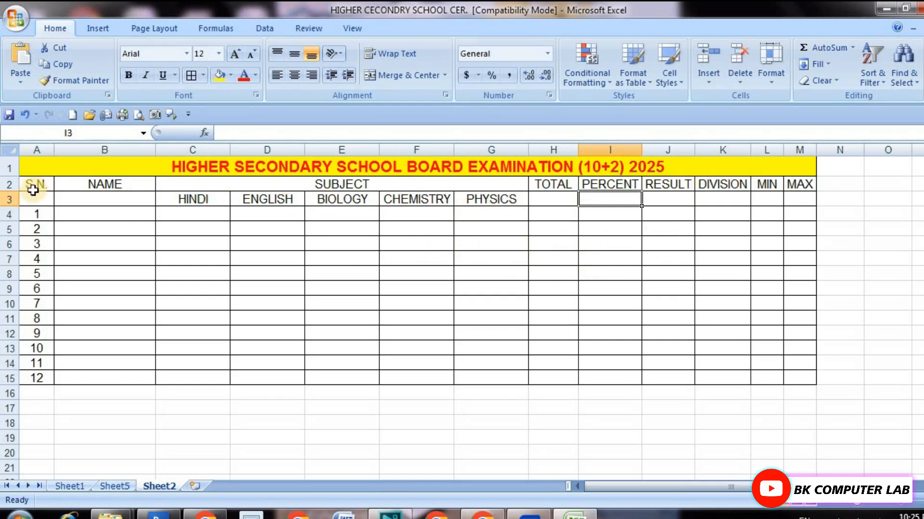
# Make the row 2 headings from S.N. to MAX (A2 to M2) bold with the standard purple font color.
pyautogui.moveTo(27, 183); pyautogui.dragTo(794, 188)
pyautogui.click(794, 186)
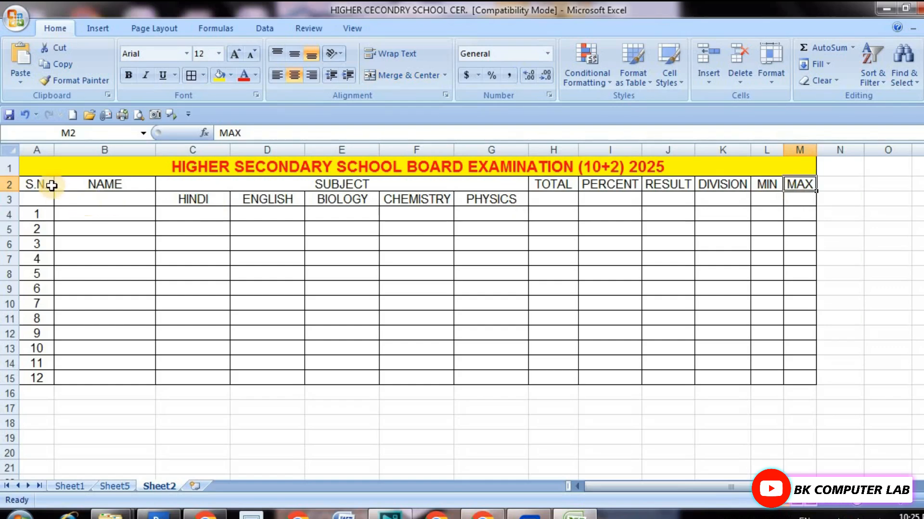
pyautogui.moveTo(45, 183); pyautogui.dragTo(796, 186)
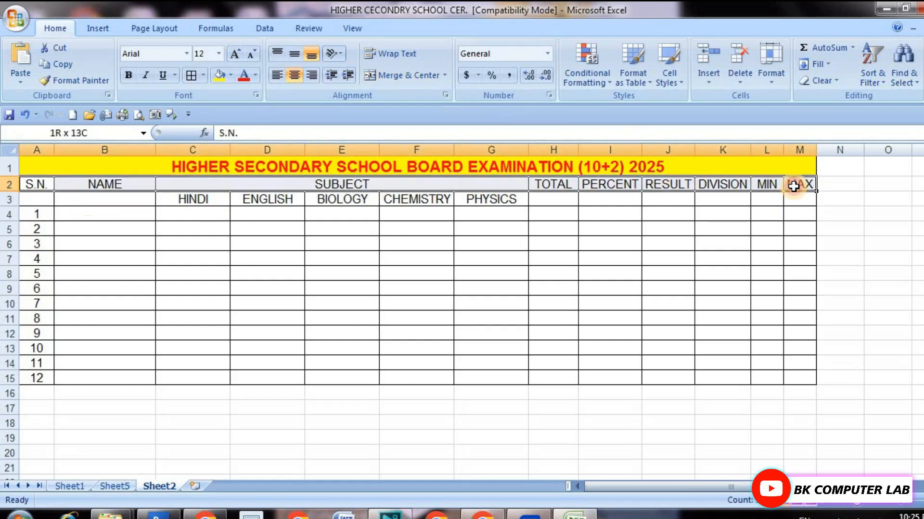
pyautogui.click(128, 75)
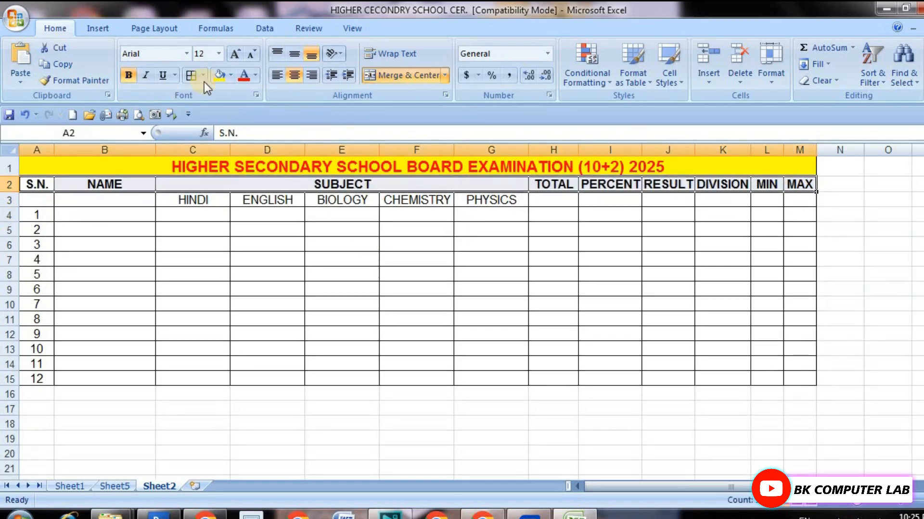
pyautogui.click(255, 75)
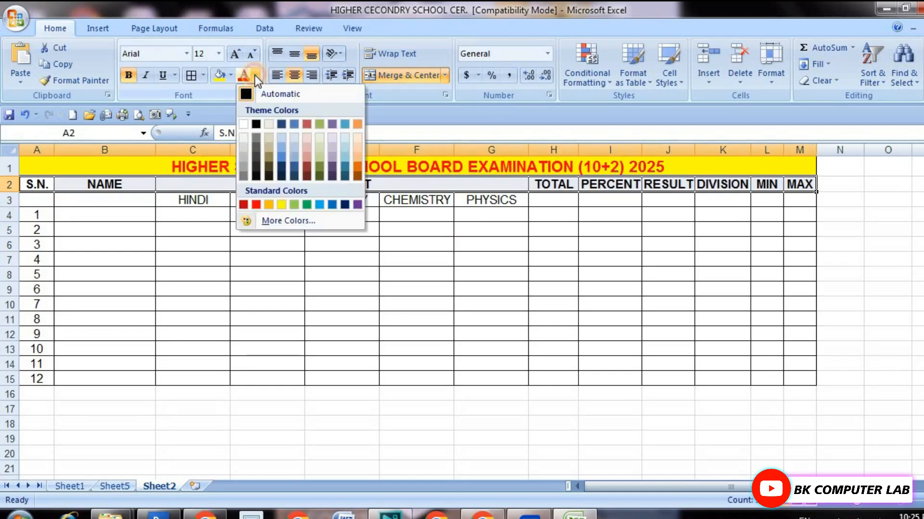
pyautogui.click(358, 204)
pyautogui.click(443, 231)
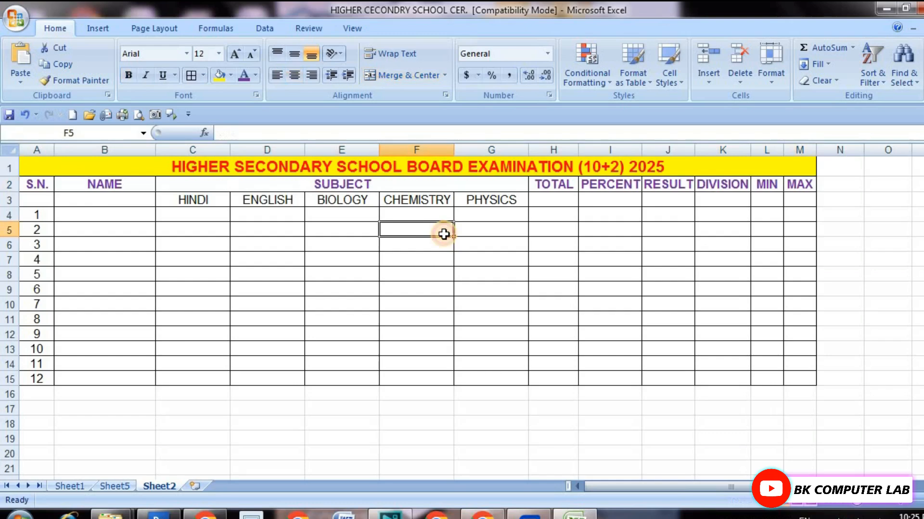
# Make the subject names in cells C3 to G3 bold with the standard green font color.
pyautogui.moveTo(212, 199); pyautogui.dragTo(481, 203)
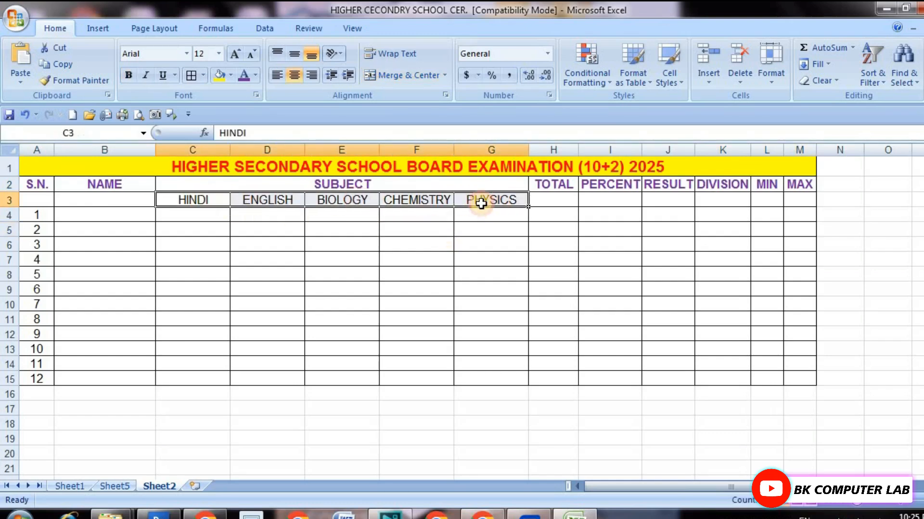
pyautogui.click(256, 76)
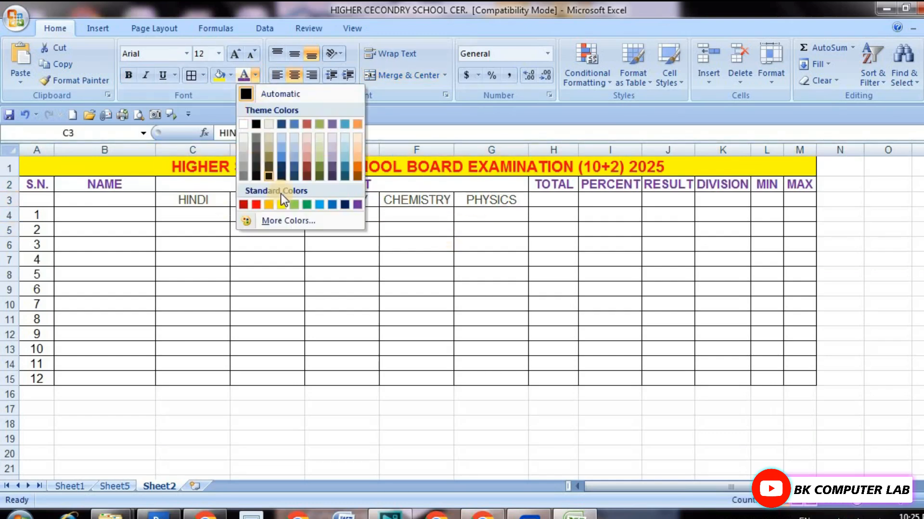
pyautogui.click(306, 204)
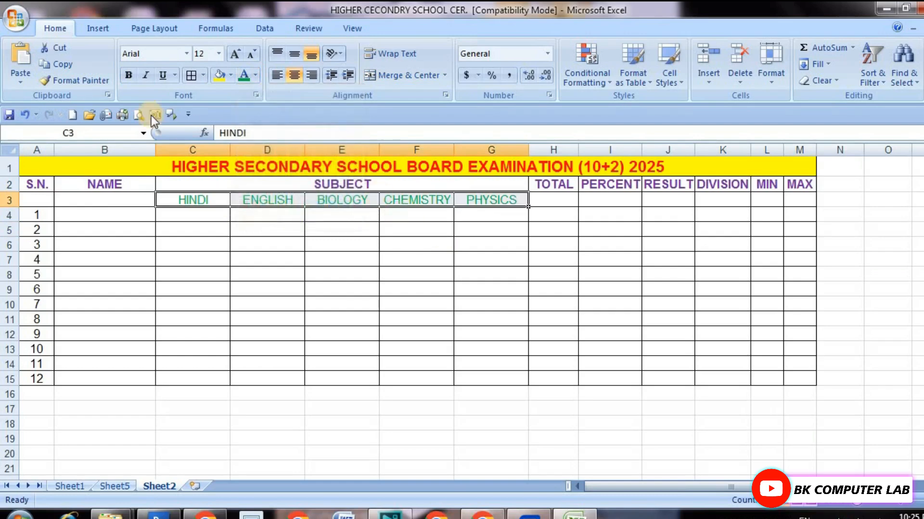
pyautogui.click(125, 77)
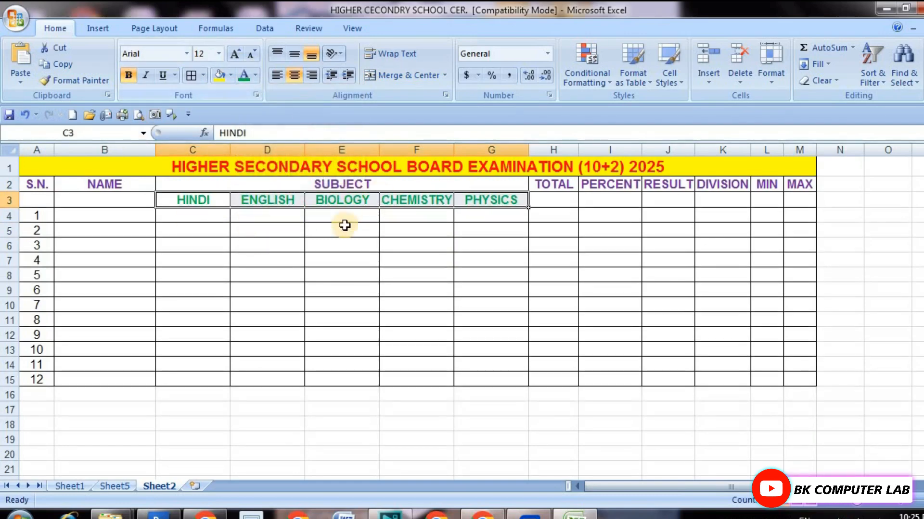
pyautogui.click(273, 219)
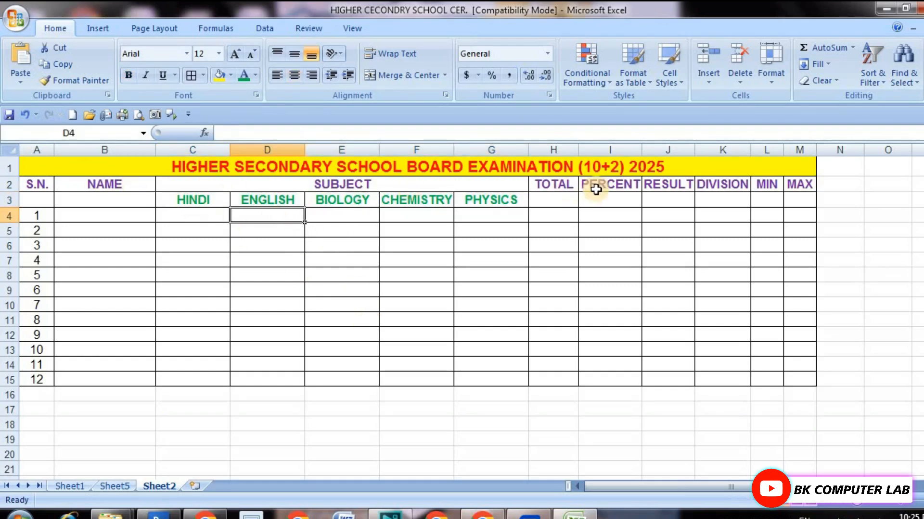
# Increase the font size of the merged title in row 1 to 20.
pyautogui.click(212, 167)
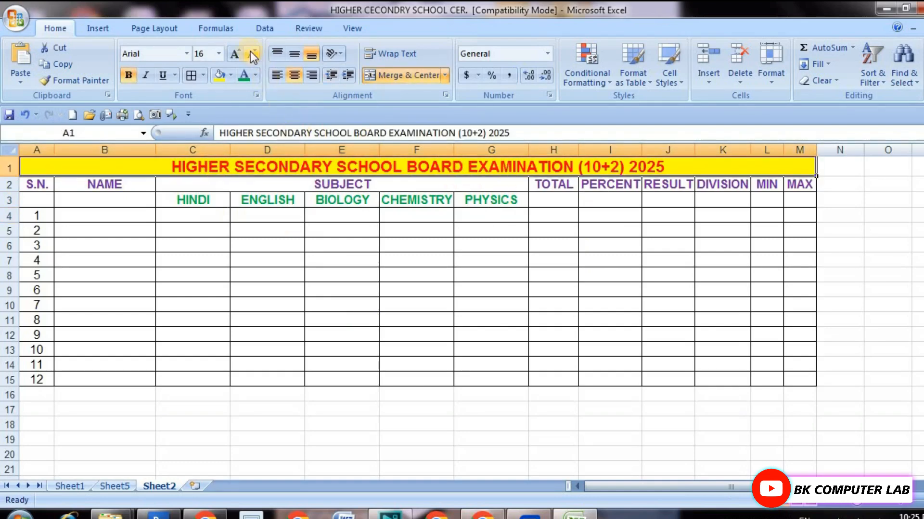
pyautogui.click(237, 52)
pyautogui.click(237, 52)
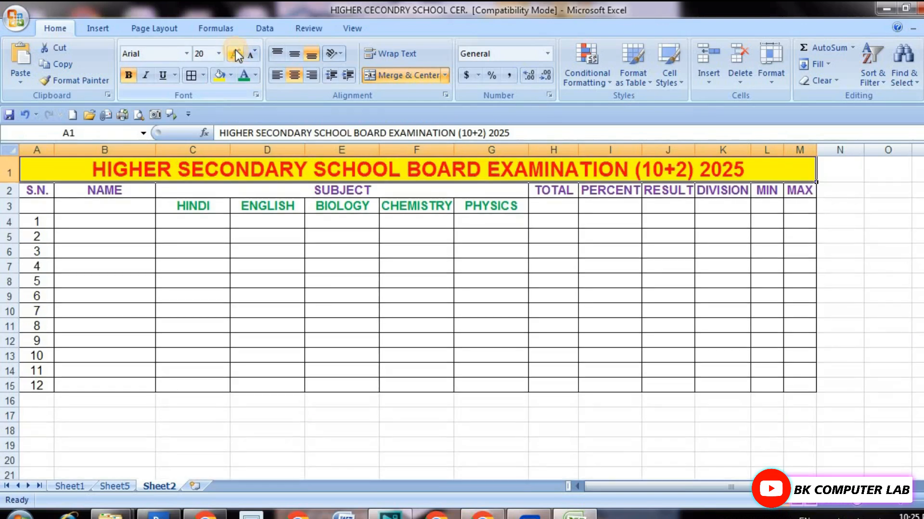
pyautogui.click(276, 244)
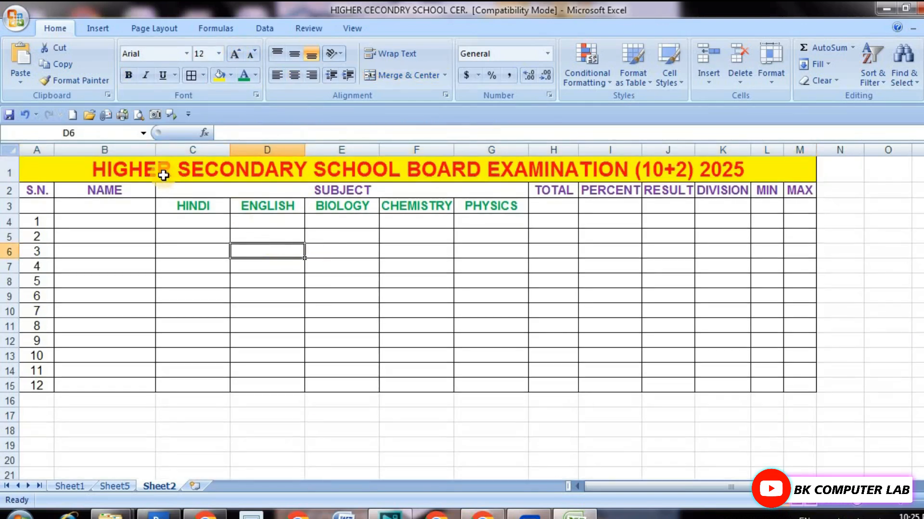
pyautogui.click(430, 299)
pyautogui.moveTo(102, 225); pyautogui.dragTo(117, 379)
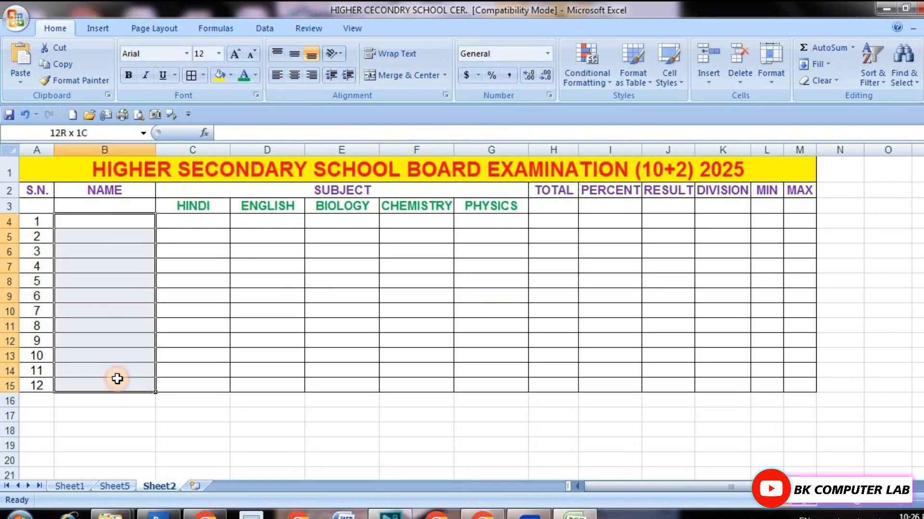
pyautogui.click(466, 323)
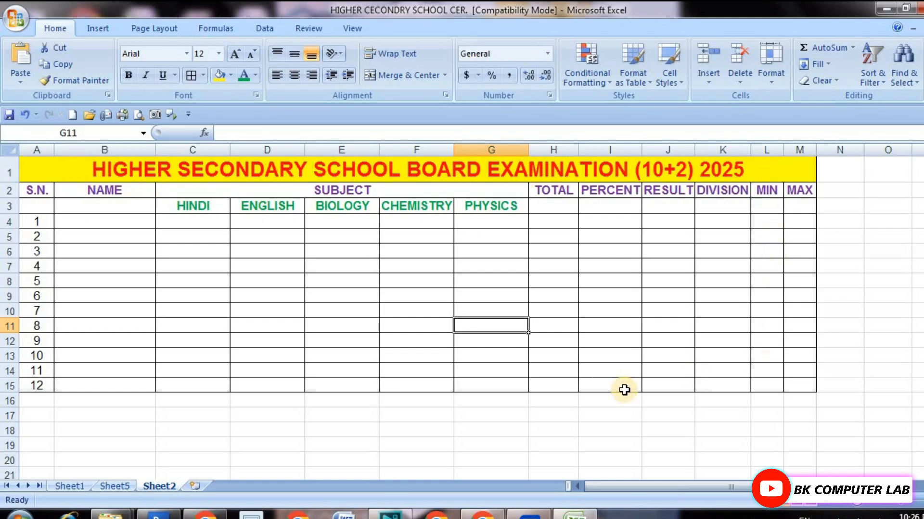
pyautogui.click(88, 295)
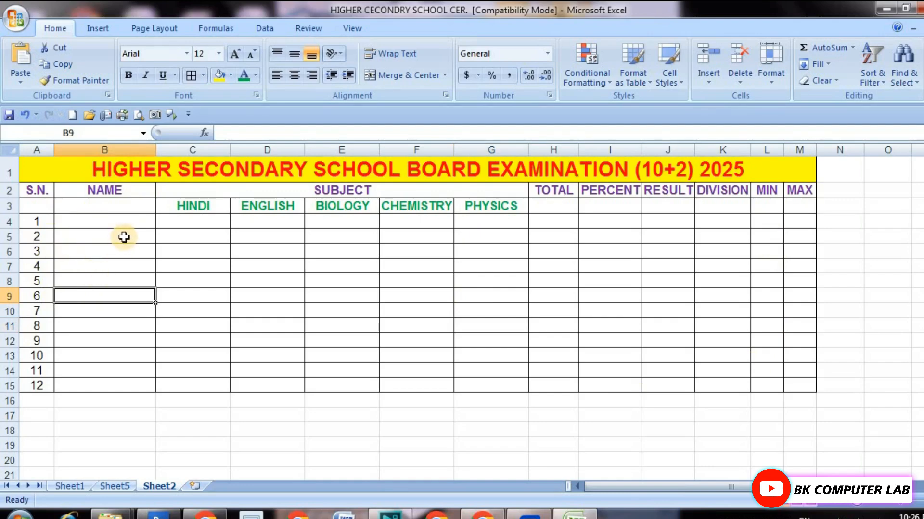
# Increase the height of rows 2 to 15 equally, making each about 30% taller.
pyautogui.moveTo(12, 190); pyautogui.dragTo(13, 388)
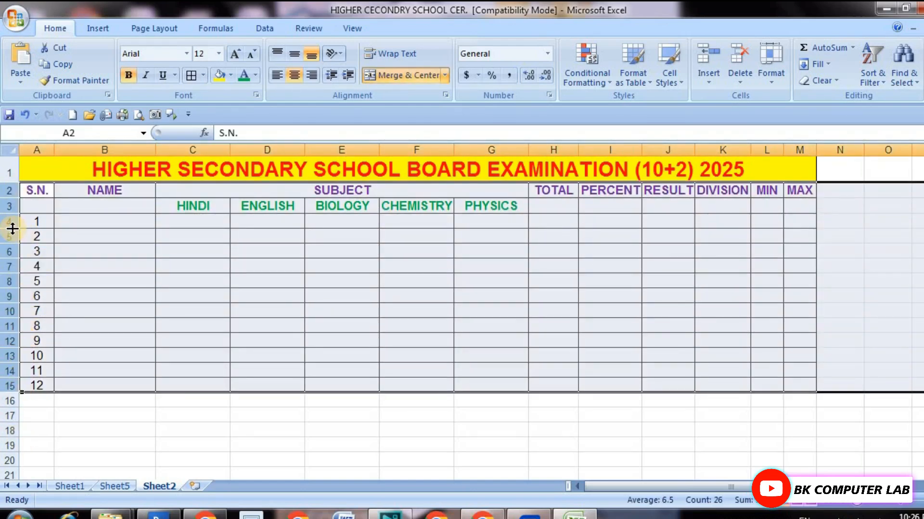
pyautogui.moveTo(13, 229); pyautogui.dragTo(12, 234)
pyautogui.moveTo(12, 233); pyautogui.dragTo(12, 233)
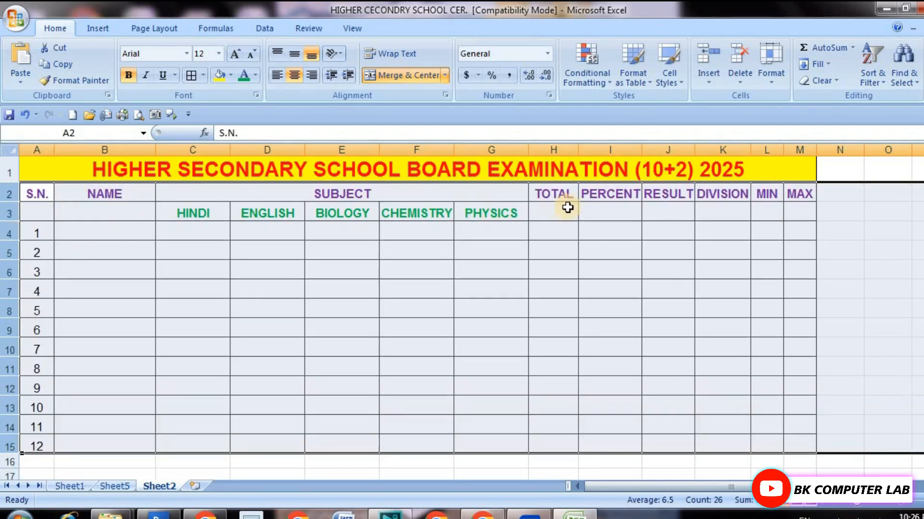
pyautogui.click(542, 249)
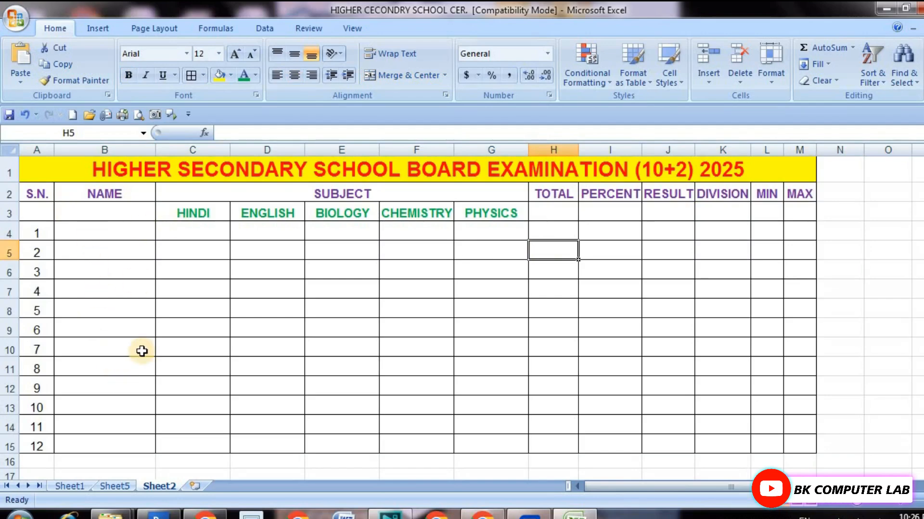
# Middle-align vertically the serial numbers in cells A4 to A15 and the subject names in cells C3 to G3.
pyautogui.click(39, 236)
pyautogui.moveTo(39, 236); pyautogui.dragTo(38, 443)
pyautogui.click(294, 54)
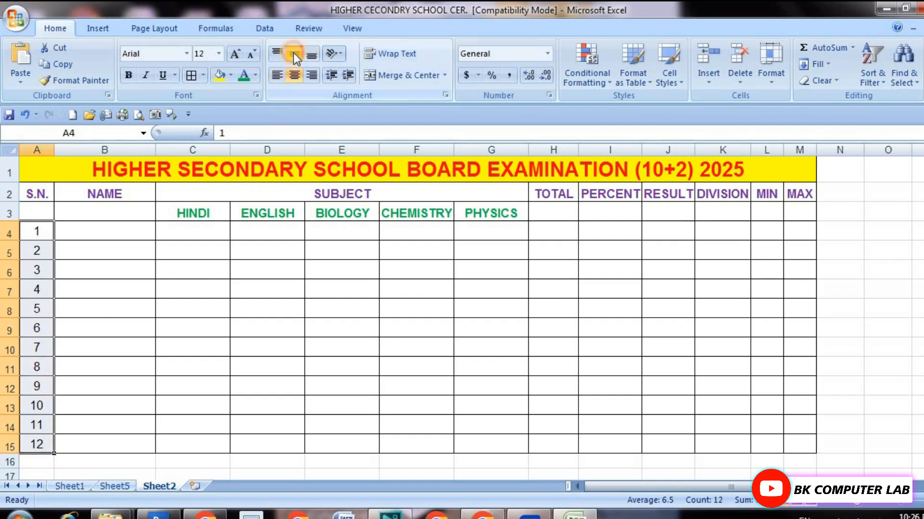
pyautogui.click(192, 224)
pyautogui.moveTo(198, 210); pyautogui.dragTo(481, 210)
pyautogui.click(297, 57)
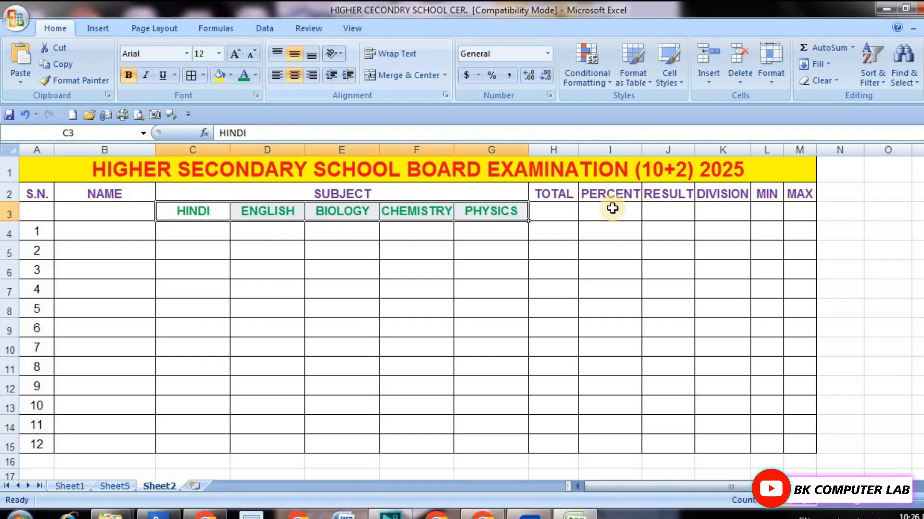
# Middle-align vertically the headings TOTAL to MAX in cells H2 to M2.
pyautogui.moveTo(553, 196); pyautogui.dragTo(687, 196)
pyautogui.click(734, 196)
pyautogui.moveTo(560, 195); pyautogui.dragTo(789, 194)
pyautogui.click(293, 52)
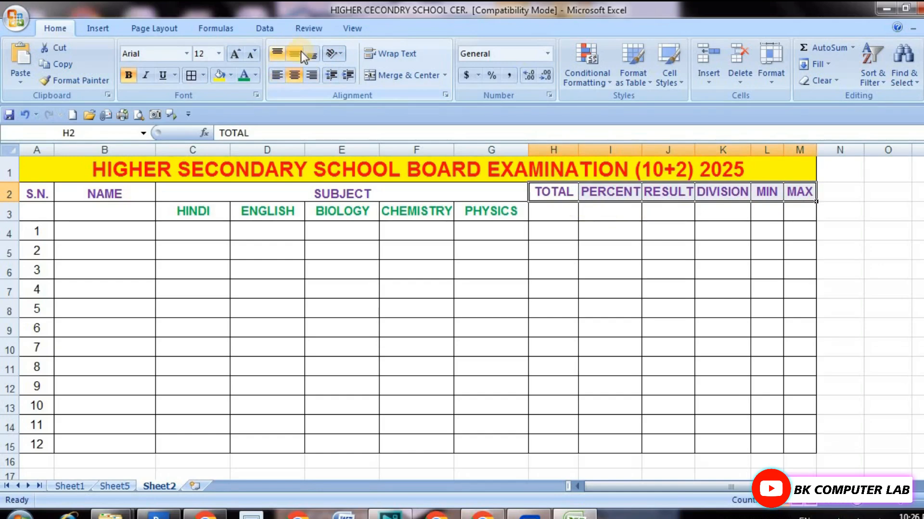
pyautogui.click(196, 257)
pyautogui.click(505, 380)
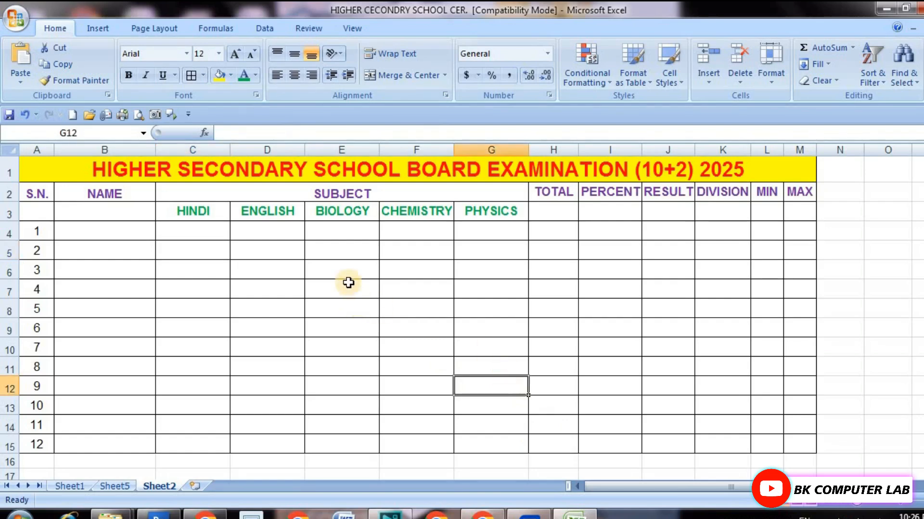